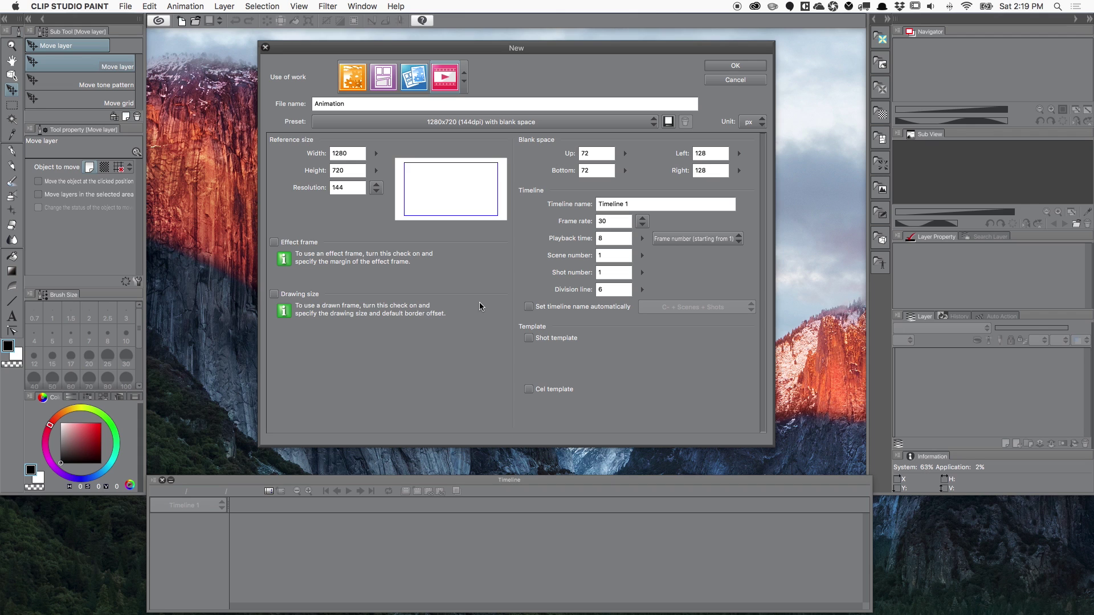
{"action": "left_click", "coordinate": [353, 80]}
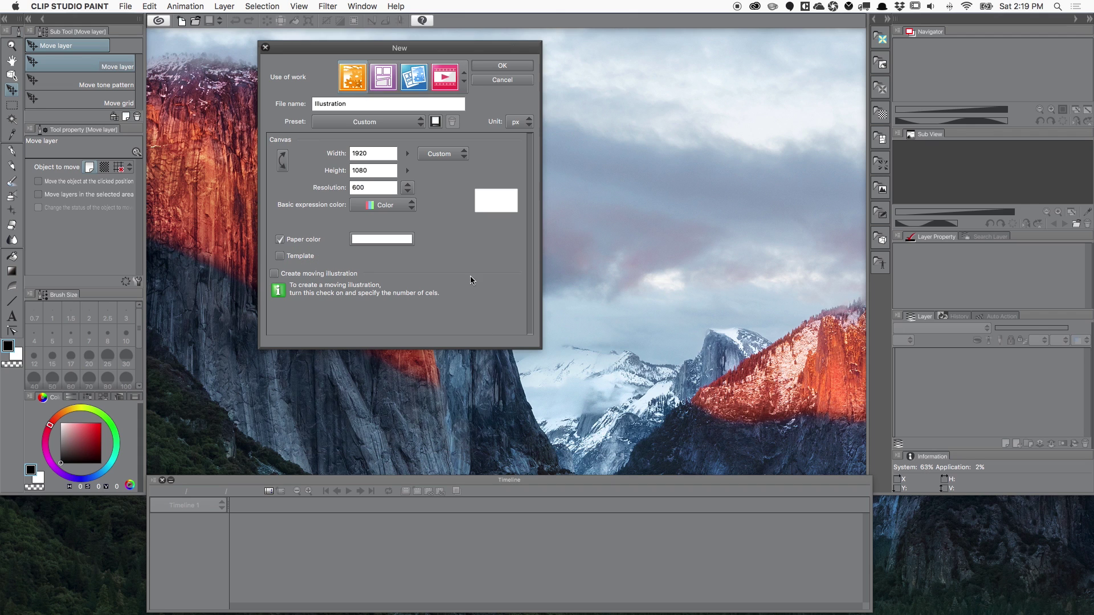
{"action": "left_click", "coordinate": [392, 86]}
{"action": "left_click", "coordinate": [411, 81]}
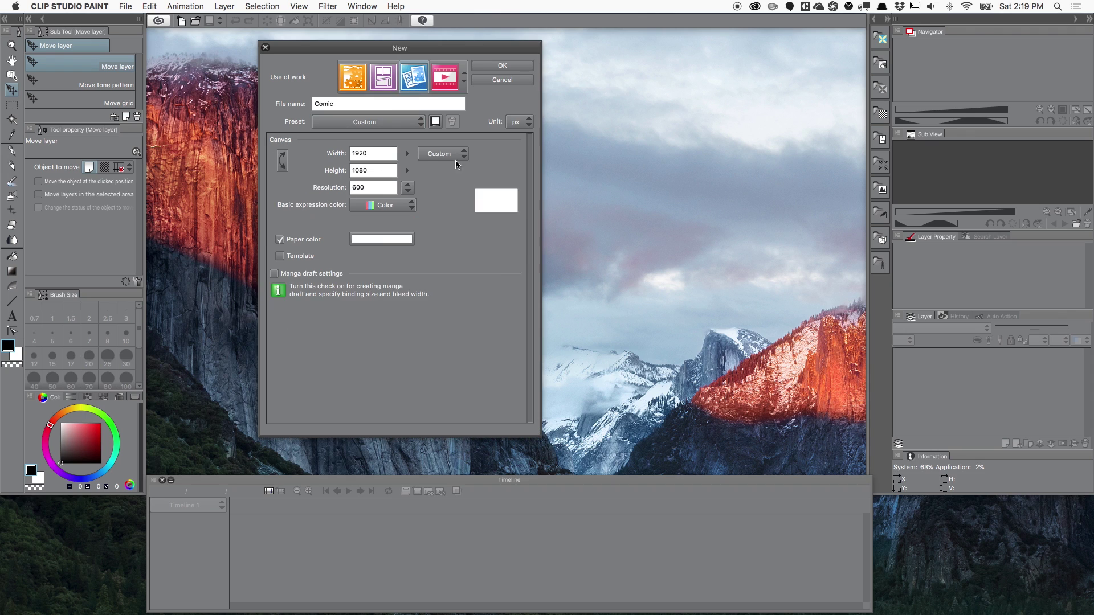
Step: Create a new Animation document from the 1280x720 (144dpi) preset with the frame rate set to 24 fps
{"action": "left_click", "coordinate": [444, 77]}
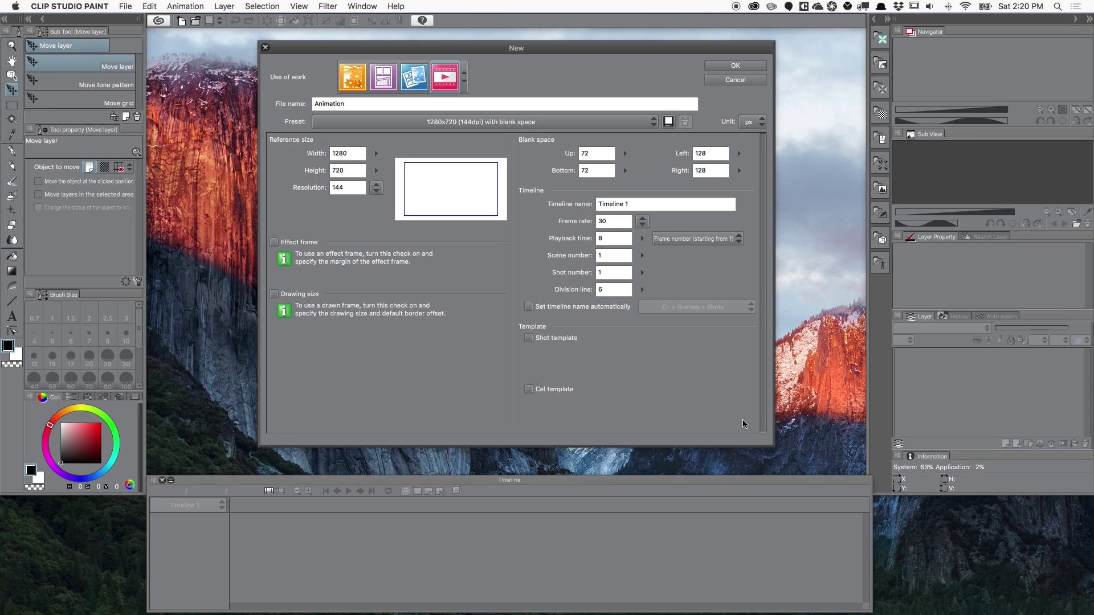
{"action": "left_click", "coordinate": [639, 123]}
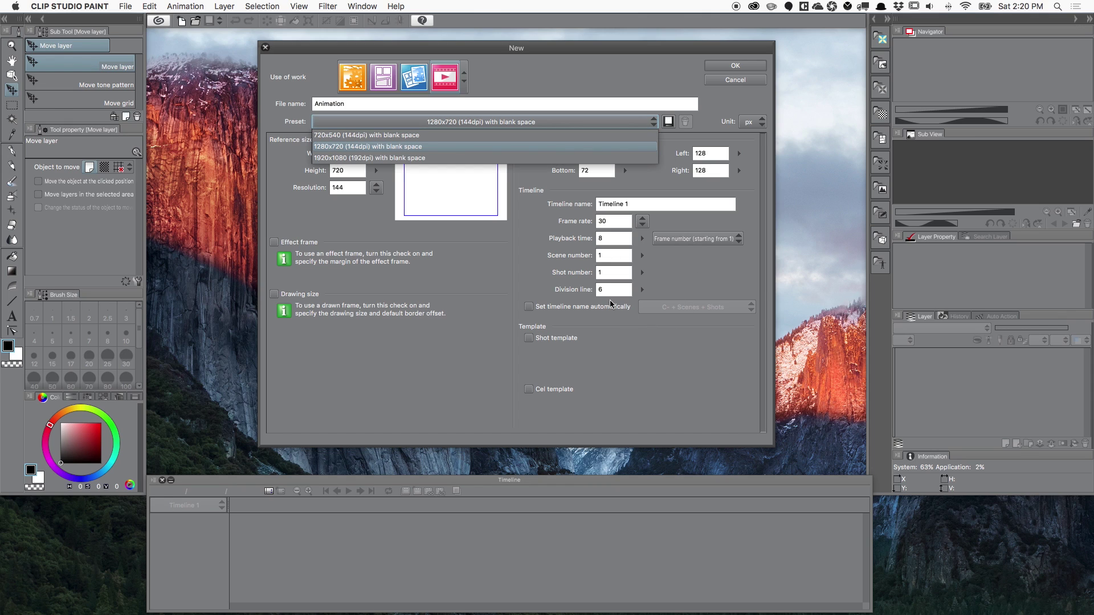
{"action": "left_click", "coordinate": [507, 249]}
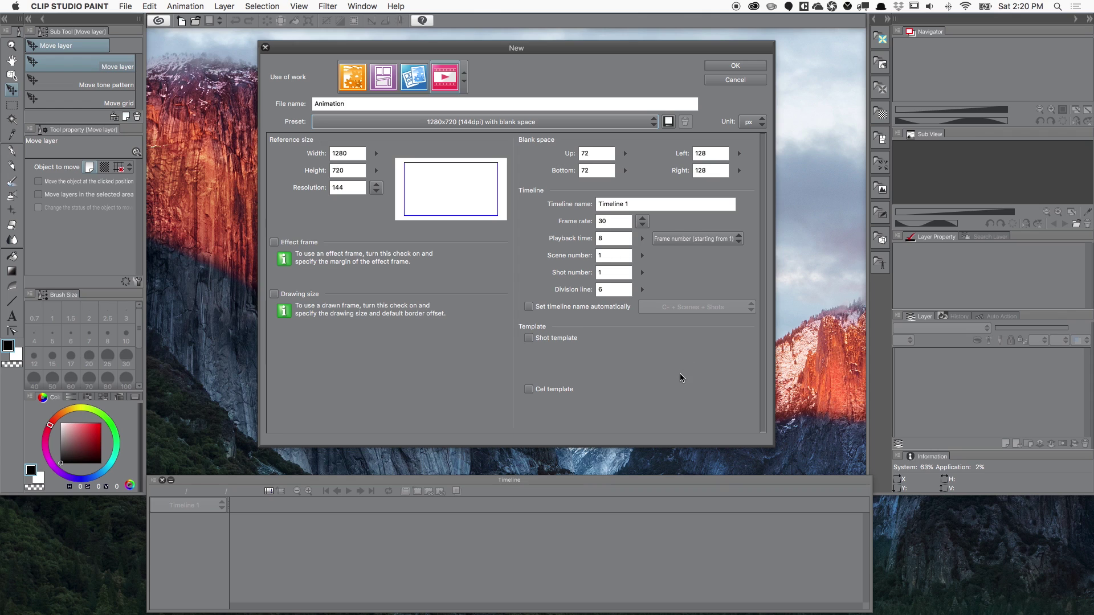
{"action": "left_click", "coordinate": [642, 221]}
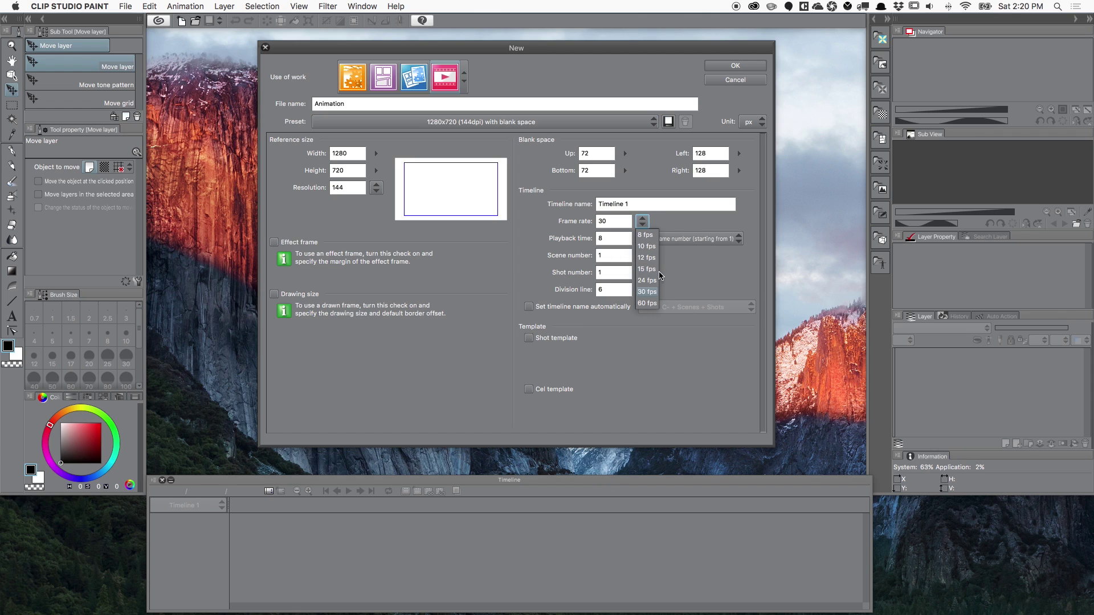
{"action": "left_click", "coordinate": [650, 280]}
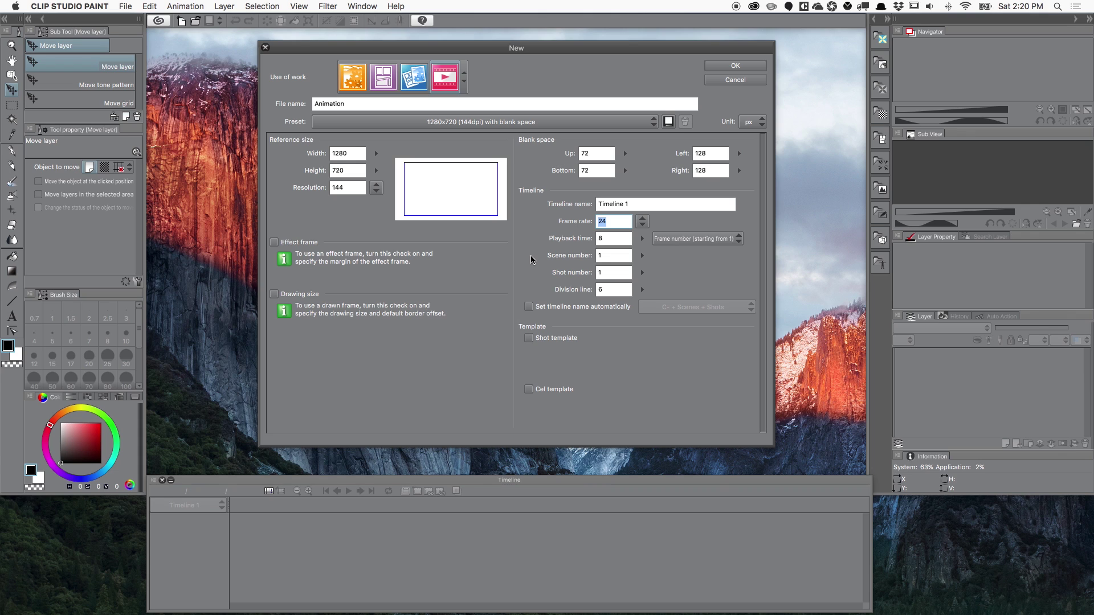
{"action": "left_click", "coordinate": [738, 67]}
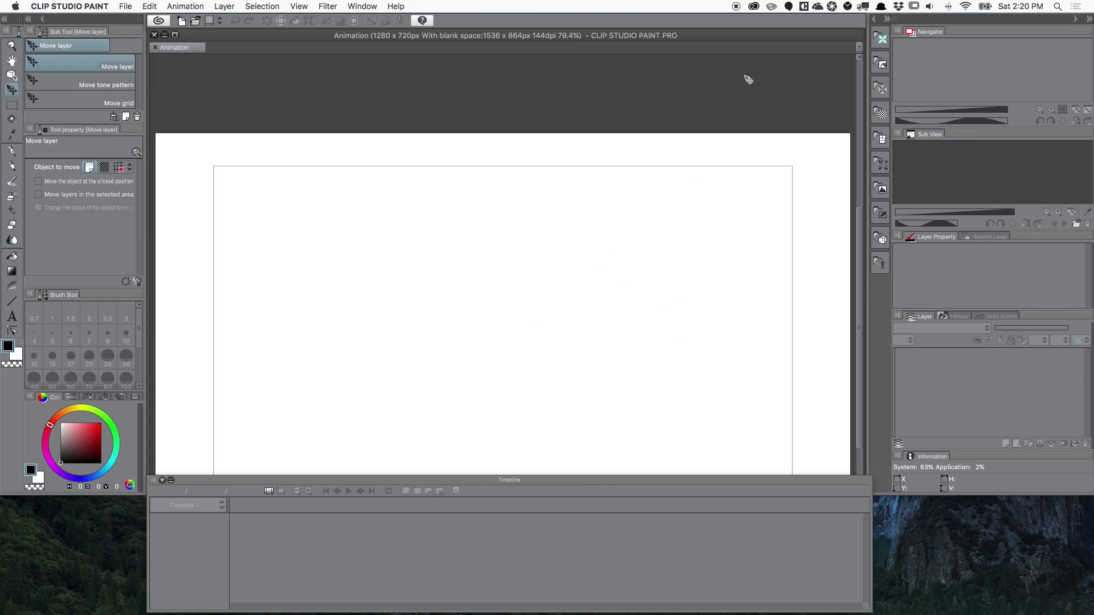
{"action": "left_click_drag", "start_coordinate": [859, 208], "coordinate": [859, 249]}
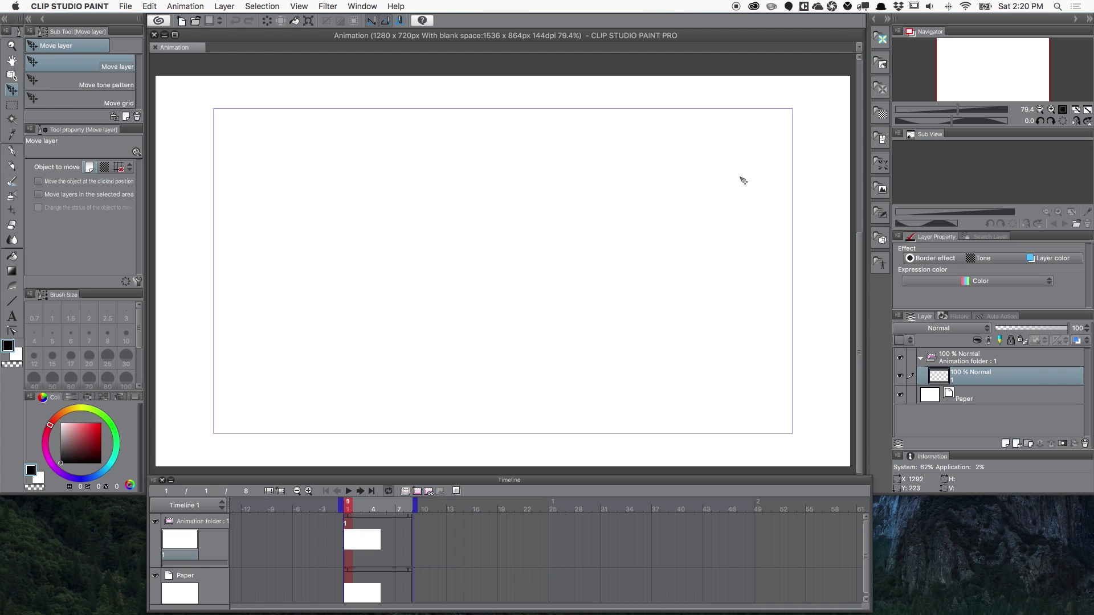
{"action": "left_click", "coordinate": [371, 8]}
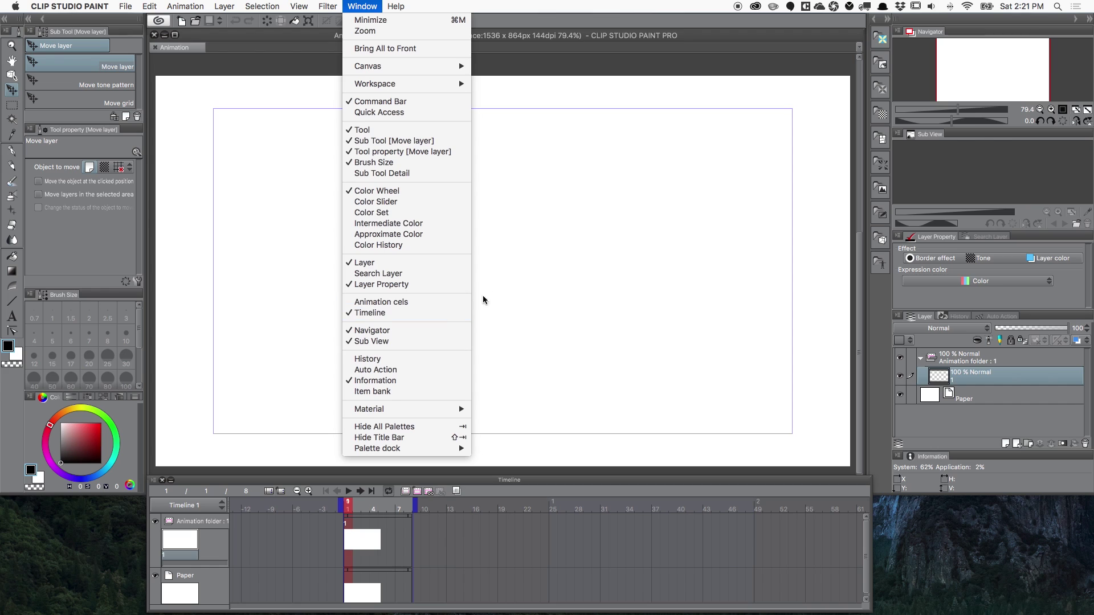
{"action": "left_click", "coordinate": [365, 7]}
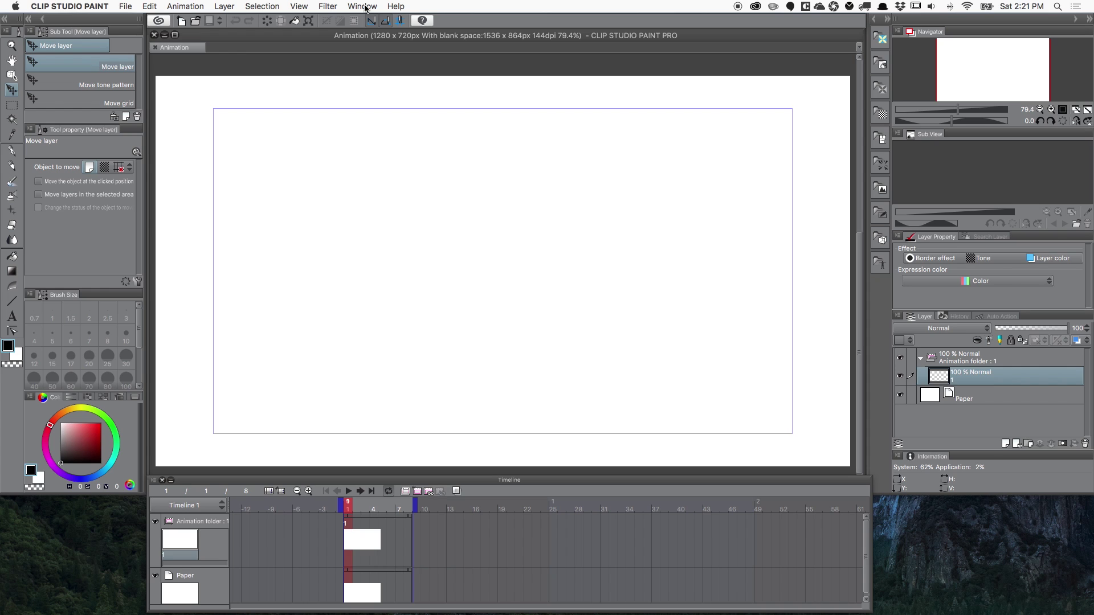
Step: Sketch a large round head outline in the middle of the first frame with the Rough pencil
{"action": "key", "text": "p"}
{"action": "mouse_move", "coordinate": [476, 359]}
{"action": "left_mouse_down"}
{"action": "mouse_move", "coordinate": [417, 286]}
{"action": "mouse_move", "coordinate": [512, 189]}
{"action": "mouse_move", "coordinate": [597, 298]}
{"action": "mouse_move", "coordinate": [484, 357]}
{"action": "mouse_move", "coordinate": [419, 235]}
{"action": "left_mouse_up"}
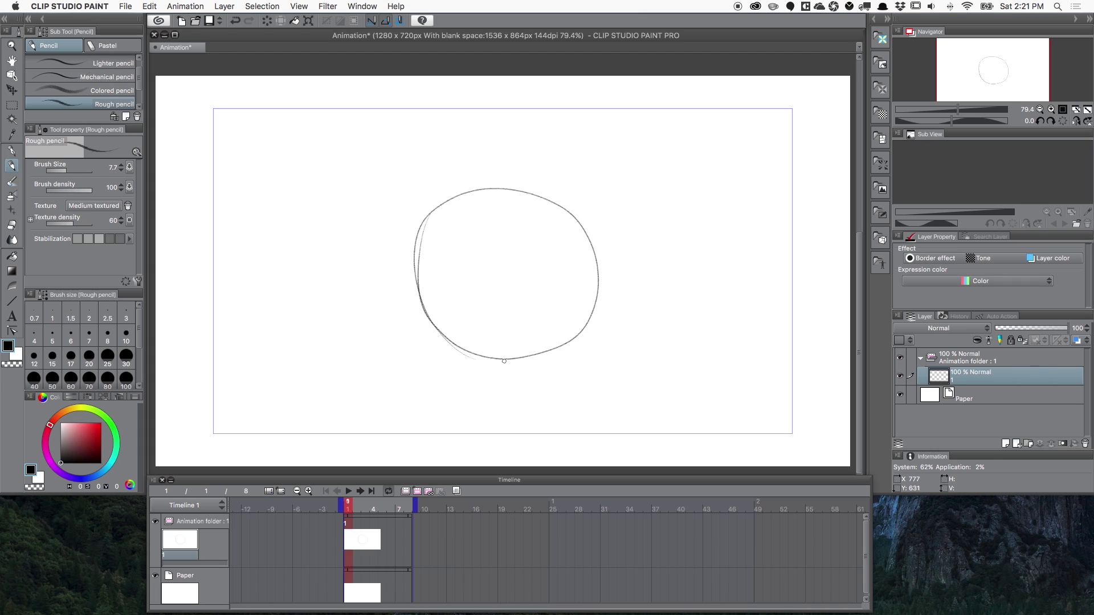
{"action": "left_click_drag", "start_coordinate": [504, 361], "coordinate": [525, 197]}
{"action": "left_click_drag", "start_coordinate": [424, 275], "coordinate": [596, 281]}
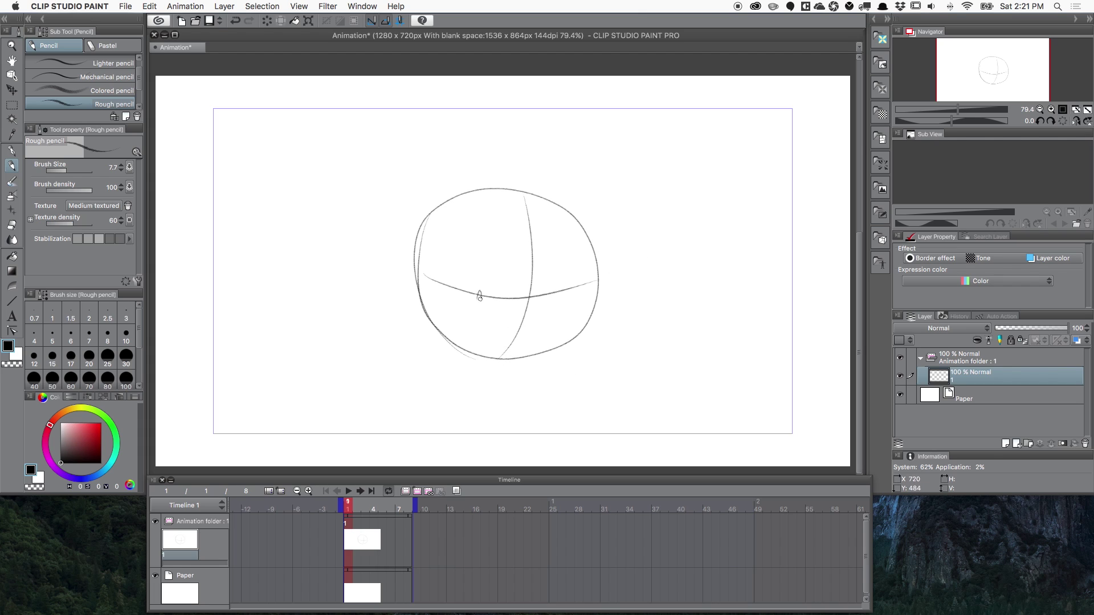
{"action": "left_click_drag", "start_coordinate": [480, 296], "coordinate": [479, 290]}
{"action": "left_click_drag", "start_coordinate": [569, 283], "coordinate": [569, 284]}
{"action": "mouse_move", "coordinate": [521, 314]}
{"action": "left_mouse_down"}
{"action": "mouse_move", "coordinate": [547, 297]}
{"action": "mouse_move", "coordinate": [538, 284]}
{"action": "left_mouse_up"}
{"action": "key", "text": "super+z"}
{"action": "key", "text": "super+z"}
{"action": "key", "text": "super+z"}
{"action": "key", "text": "super+z"}
{"action": "key", "text": "super+z"}
{"action": "key", "text": "super+z"}
{"action": "key", "text": "super+z"}
Step: Draw two small oval eyes, a curved nose and a smile inside the head on the first frame
{"action": "left_click_drag", "start_coordinate": [473, 296], "coordinate": [470, 287]}
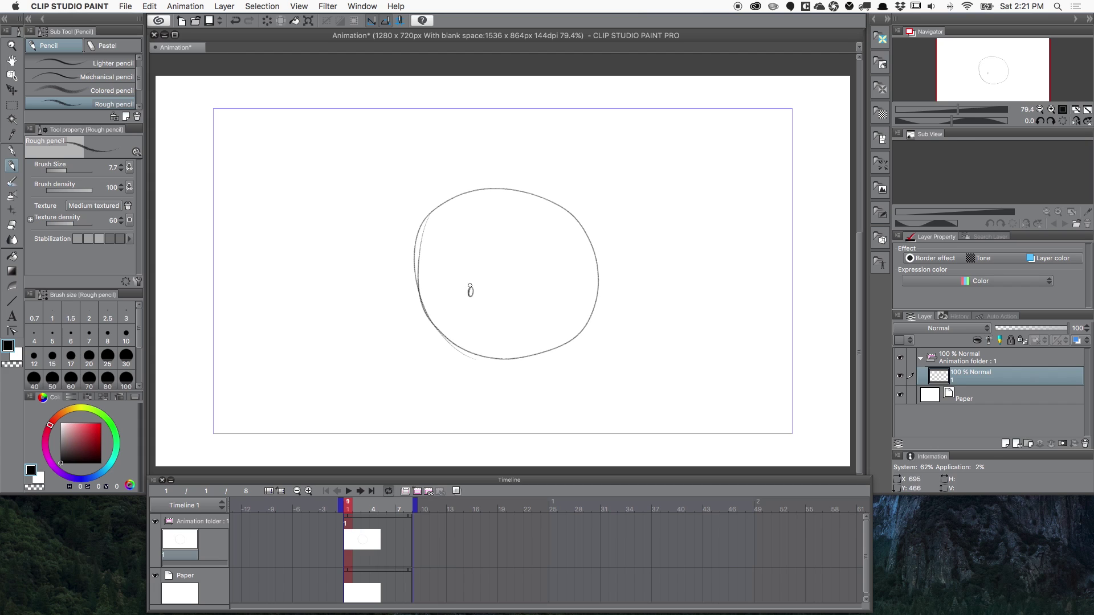
{"action": "mouse_move", "coordinate": [564, 295]}
{"action": "left_mouse_down"}
{"action": "mouse_move", "coordinate": [562, 285]}
{"action": "mouse_move", "coordinate": [530, 290]}
{"action": "mouse_move", "coordinate": [514, 313]}
{"action": "mouse_move", "coordinate": [539, 326]}
{"action": "left_mouse_up"}
Step: Add a new animation cel at frame 3 and enable onion skin to show the first drawing
{"action": "left_click", "coordinate": [365, 509]}
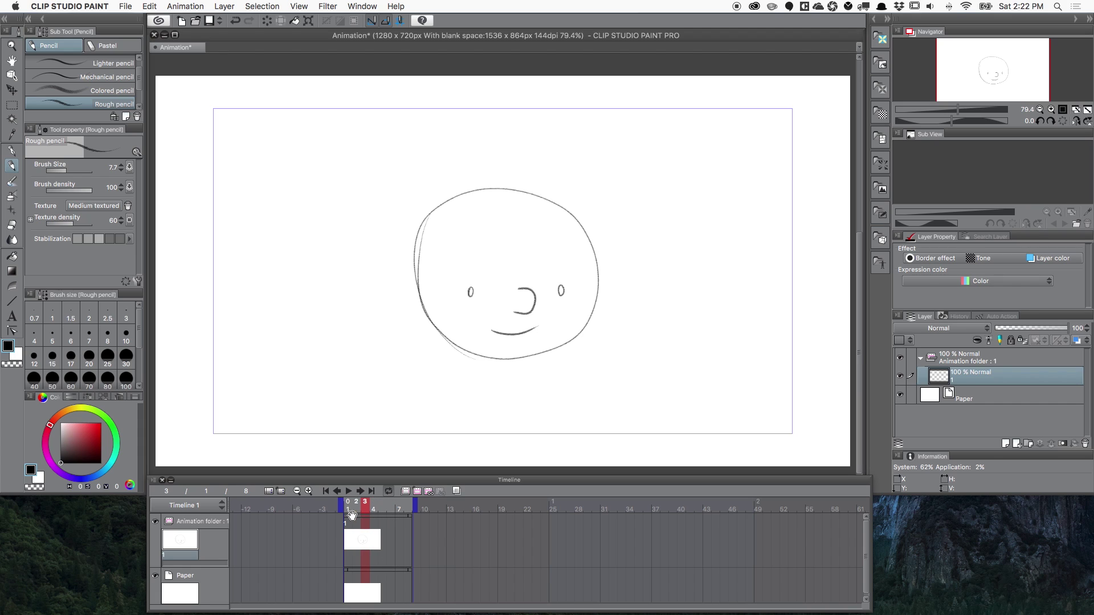
{"action": "left_click", "coordinate": [418, 492]}
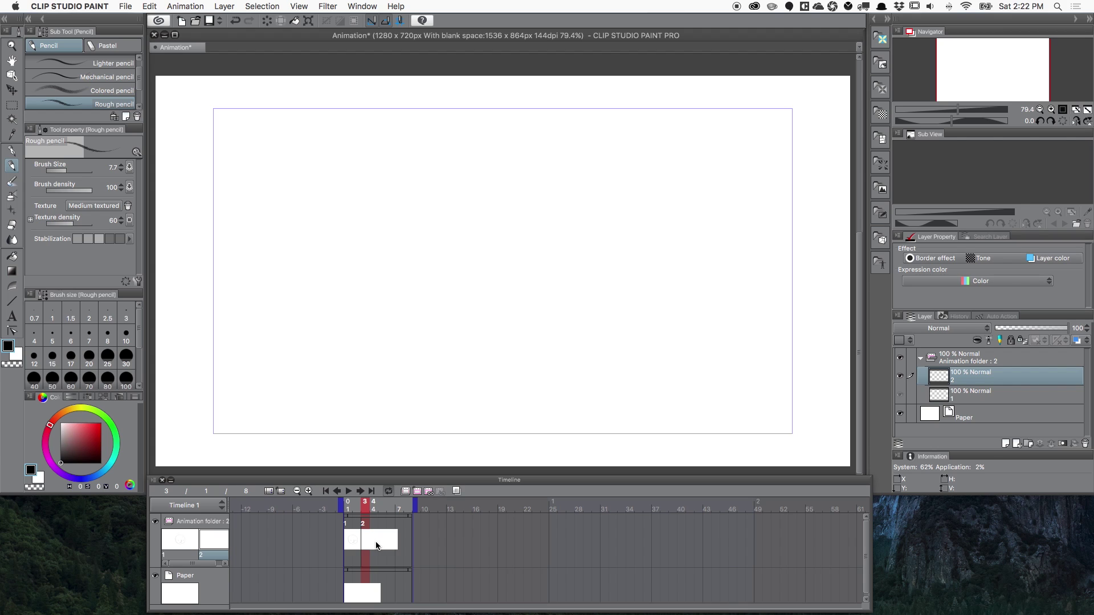
{"action": "left_click", "coordinate": [457, 491]}
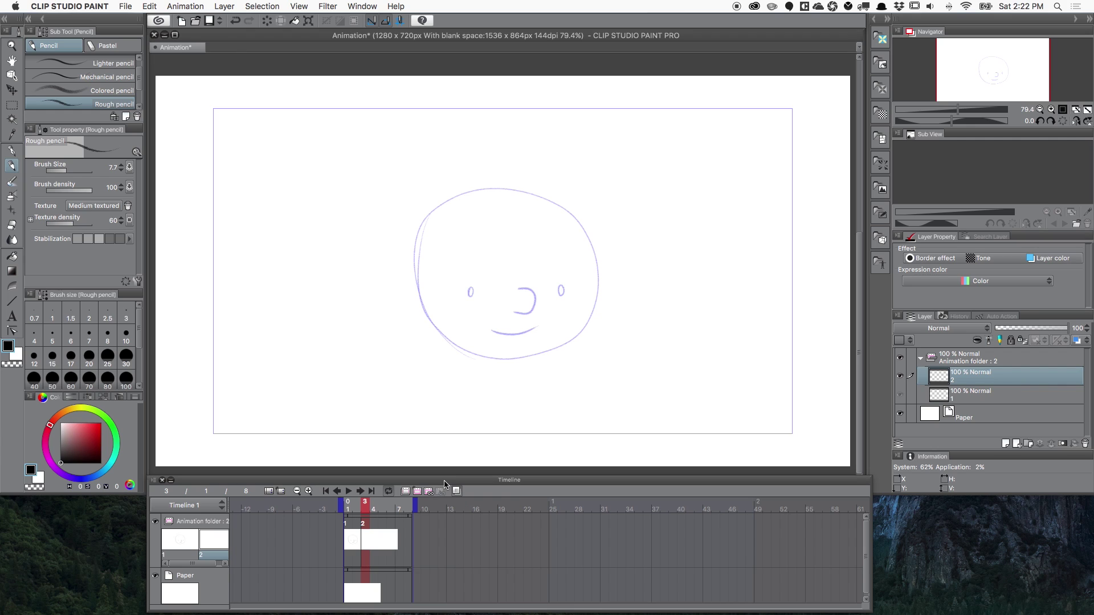
Step: Trace the head outline, eyes, nose and smile over the onion skin on the second cel
{"action": "mouse_move", "coordinate": [476, 353]}
{"action": "left_mouse_down"}
{"action": "mouse_move", "coordinate": [462, 344]}
{"action": "mouse_move", "coordinate": [420, 232]}
{"action": "mouse_move", "coordinate": [516, 191]}
{"action": "mouse_move", "coordinate": [599, 256]}
{"action": "mouse_move", "coordinate": [536, 357]}
{"action": "mouse_move", "coordinate": [427, 319]}
{"action": "left_mouse_up"}
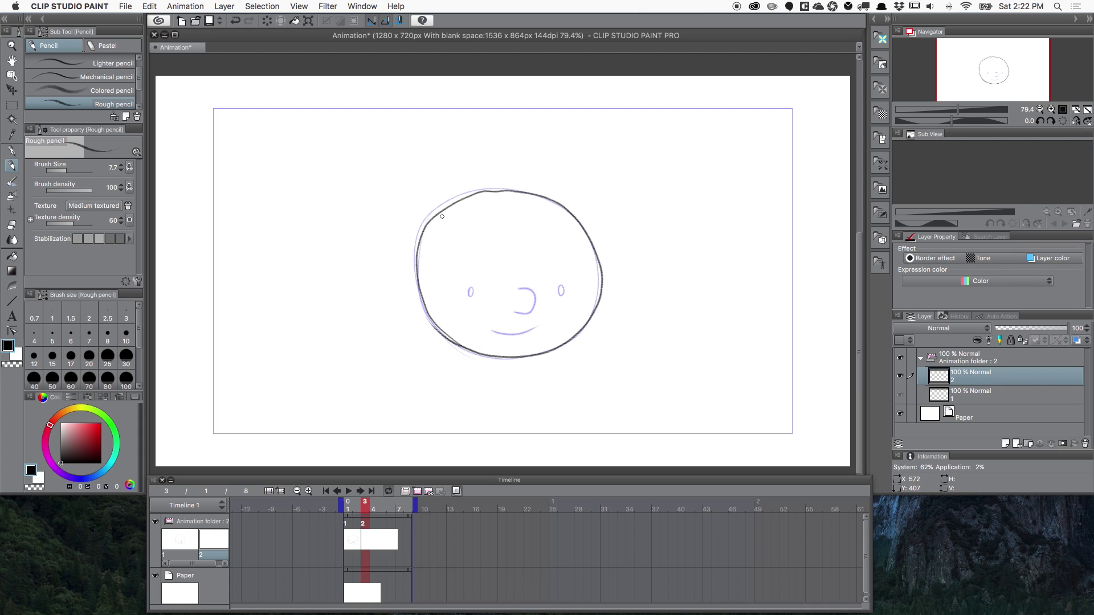
{"action": "left_click_drag", "start_coordinate": [471, 288], "coordinate": [471, 296]}
{"action": "mouse_move", "coordinate": [561, 287]}
{"action": "left_mouse_down"}
{"action": "mouse_move", "coordinate": [531, 289]}
{"action": "mouse_move", "coordinate": [499, 332]}
{"action": "mouse_move", "coordinate": [540, 325]}
{"action": "left_mouse_up"}
Step: Shorten the timeline to the first four frames and play back the two drawings
{"action": "left_click_drag", "start_coordinate": [411, 522], "coordinate": [378, 506]}
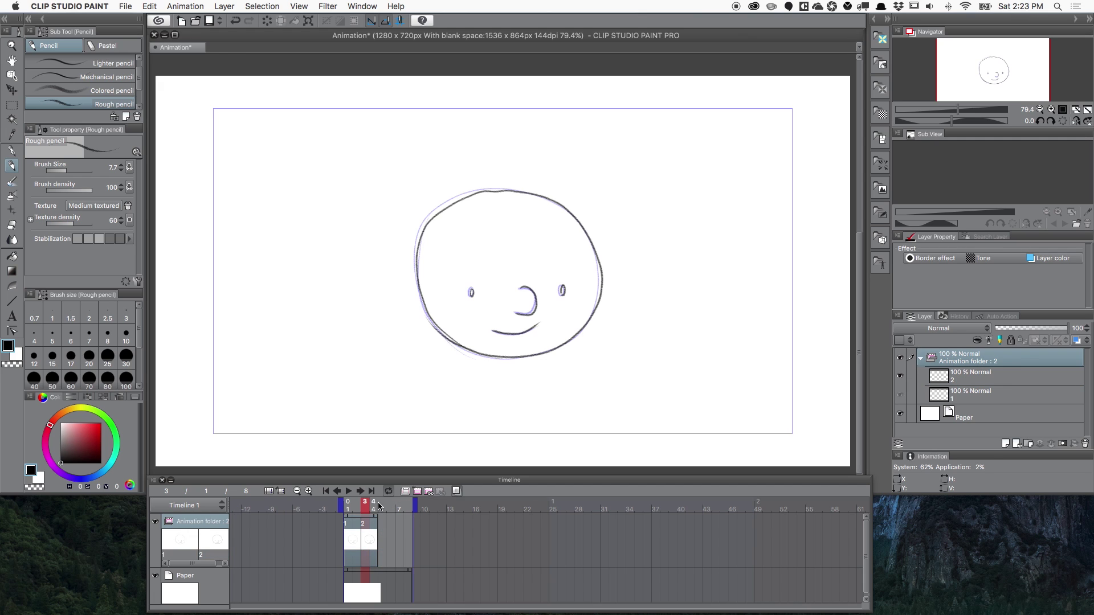
{"action": "left_click", "coordinate": [348, 491]}
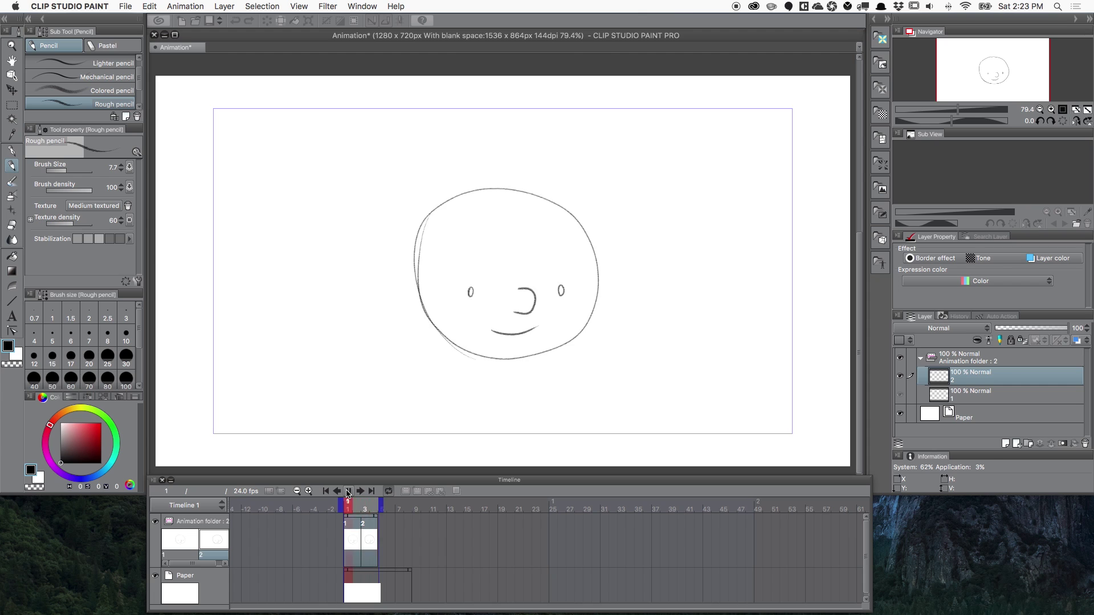
{"action": "left_click", "coordinate": [348, 491]}
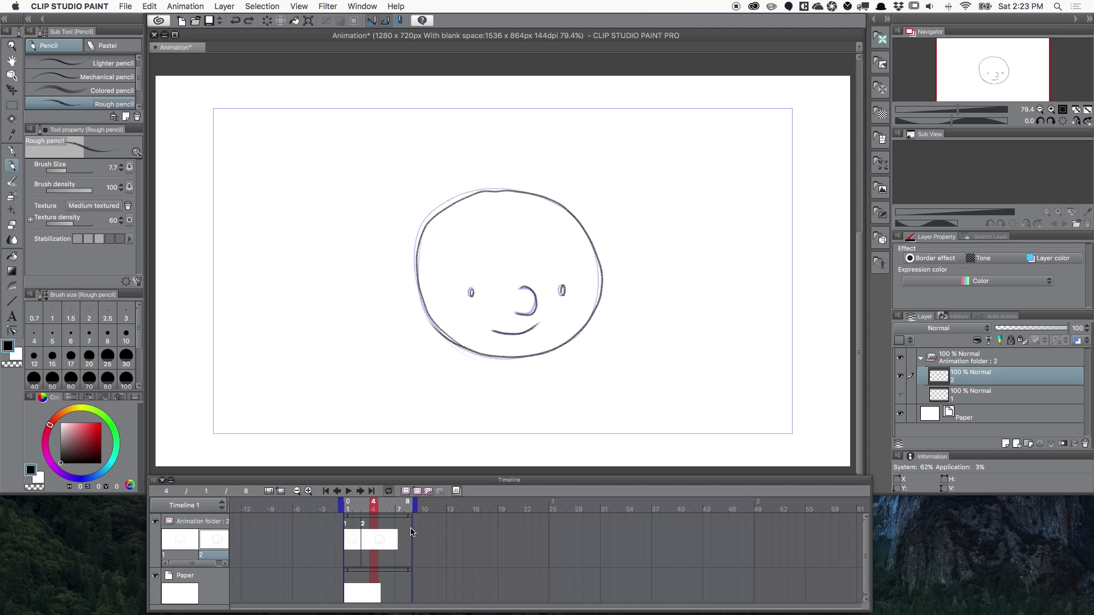
Step: Erase the eyes, nose and mouth from the second cel with the Hard eraser, keeping the head outline
{"action": "left_click", "coordinate": [11, 227]}
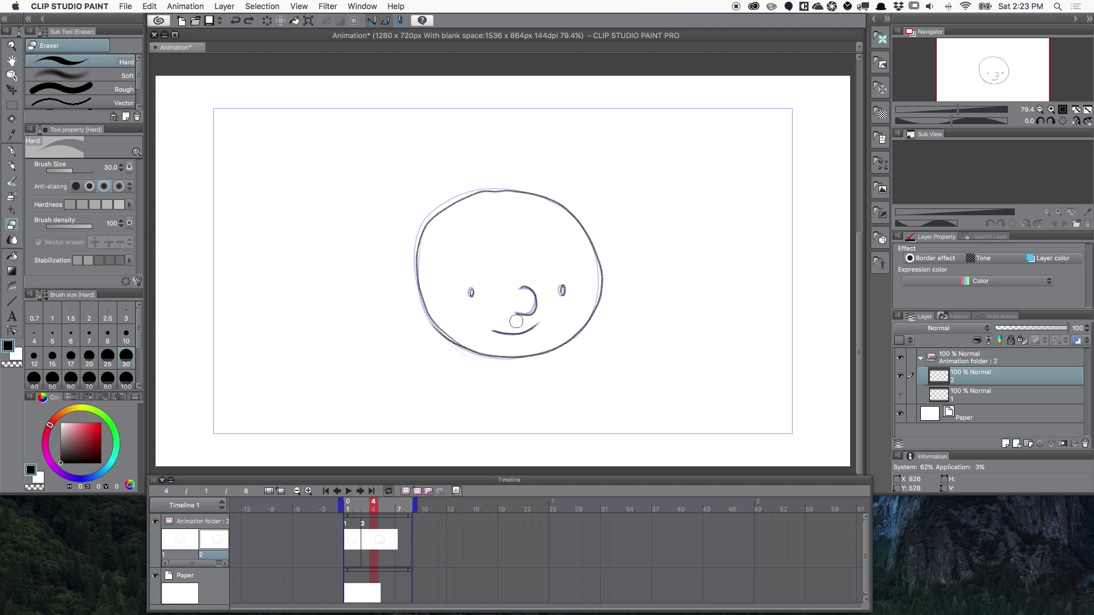
{"action": "mouse_move", "coordinate": [469, 288]}
{"action": "left_mouse_down"}
{"action": "mouse_move", "coordinate": [481, 312]}
{"action": "mouse_move", "coordinate": [539, 326]}
{"action": "left_mouse_up"}
{"action": "mouse_move", "coordinate": [530, 288]}
{"action": "left_mouse_down"}
{"action": "mouse_move", "coordinate": [527, 311]}
{"action": "mouse_move", "coordinate": [560, 291]}
{"action": "left_mouse_up"}
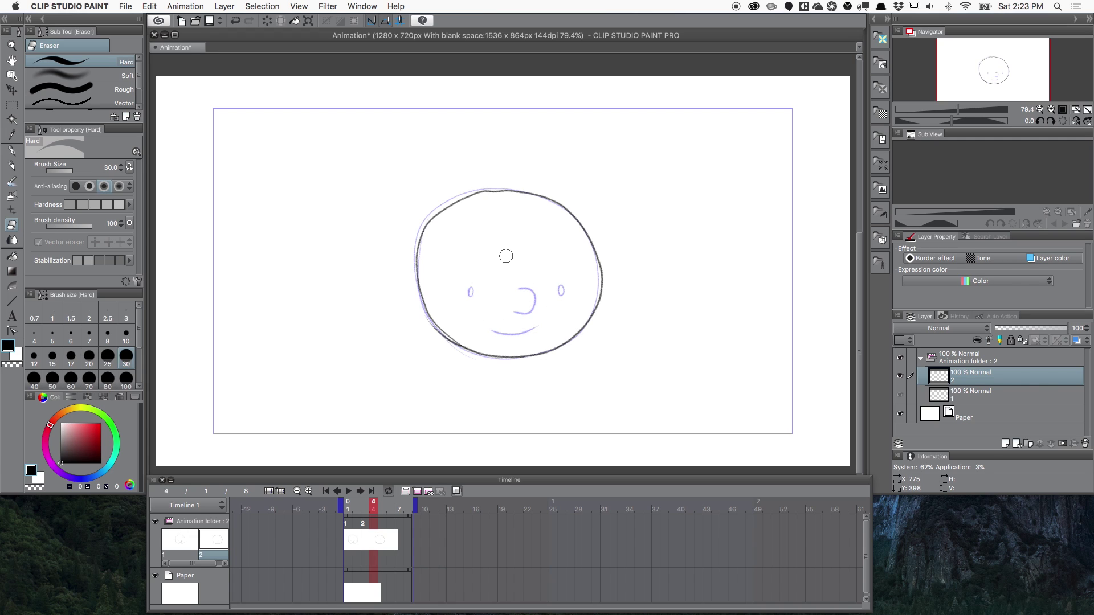
Step: Redraw the second cel's eyes and nose slightly above their onion-skin positions and add the smile with the Rough pencil
{"action": "key", "text": "p"}
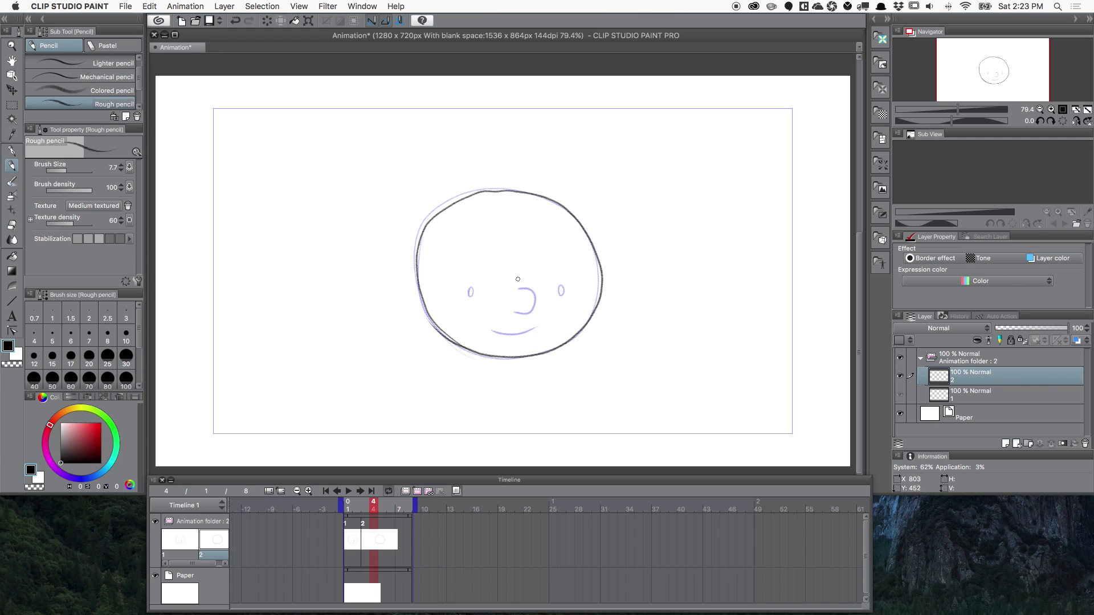
{"action": "mouse_move", "coordinate": [518, 280]}
{"action": "left_mouse_down"}
{"action": "mouse_move", "coordinate": [539, 299]}
{"action": "mouse_move", "coordinate": [518, 307]}
{"action": "mouse_move", "coordinate": [473, 279]}
{"action": "mouse_move", "coordinate": [469, 290]}
{"action": "left_mouse_up"}
{"action": "left_click_drag", "start_coordinate": [494, 330], "coordinate": [524, 333]}
{"action": "key", "text": "super+z"}
{"action": "left_click_drag", "start_coordinate": [534, 329], "coordinate": [543, 325]}
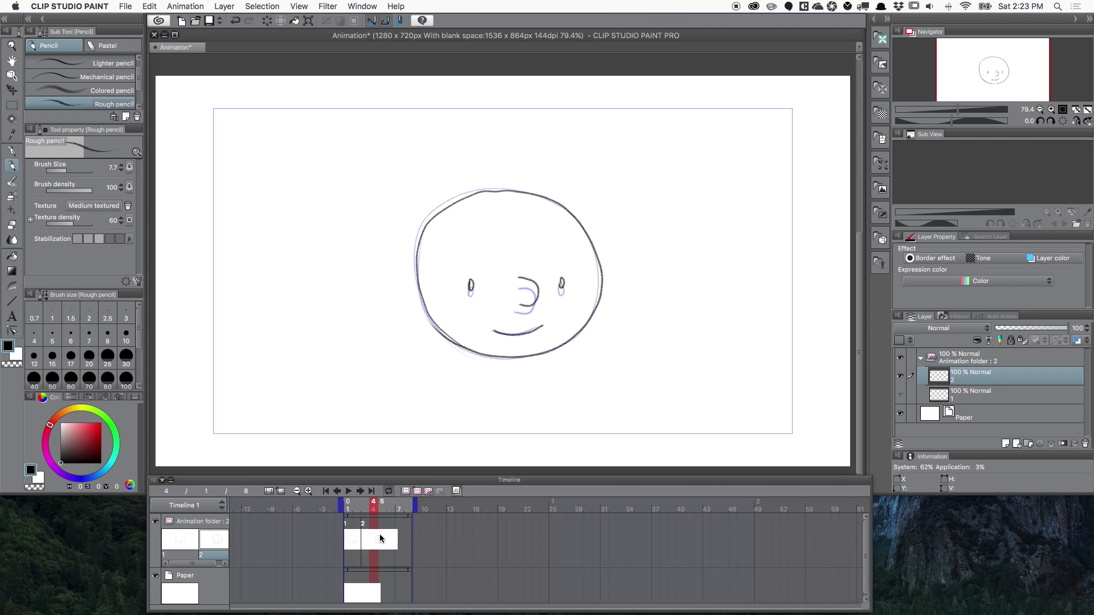
Step: Add a third cel at frame 5 and draw the head with the eyes, nose and smile shifted slightly upward
{"action": "left_click", "coordinate": [382, 507]}
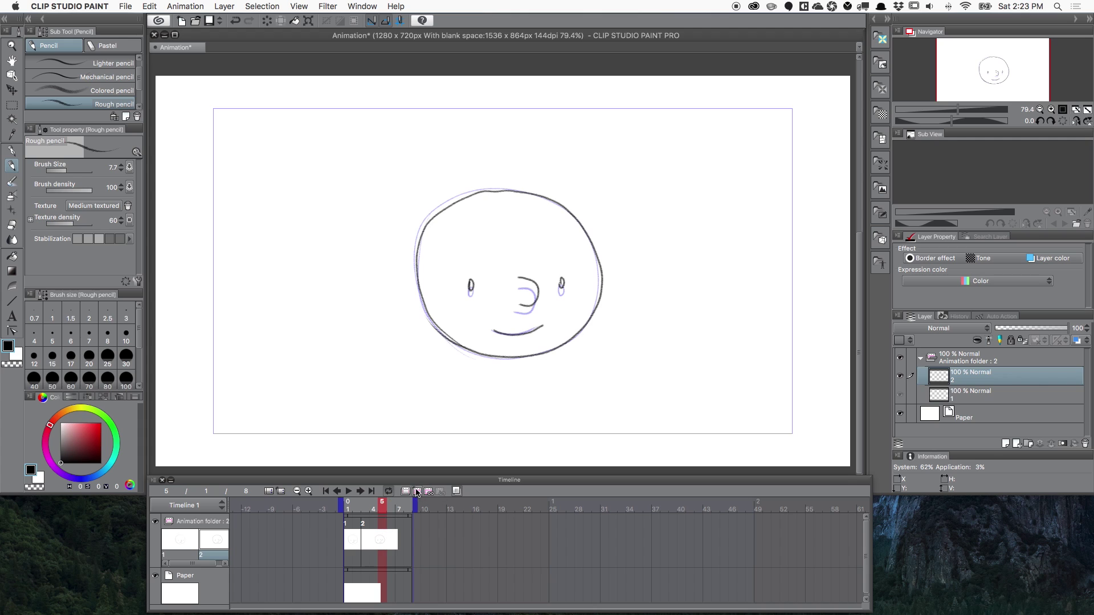
{"action": "left_click", "coordinate": [417, 492]}
{"action": "mouse_move", "coordinate": [460, 339]}
{"action": "left_mouse_down"}
{"action": "mouse_move", "coordinate": [421, 292]}
{"action": "mouse_move", "coordinate": [418, 250]}
{"action": "mouse_move", "coordinate": [436, 218]}
{"action": "mouse_move", "coordinate": [524, 197]}
{"action": "mouse_move", "coordinate": [590, 241]}
{"action": "mouse_move", "coordinate": [597, 308]}
{"action": "mouse_move", "coordinate": [561, 345]}
{"action": "mouse_move", "coordinate": [502, 356]}
{"action": "mouse_move", "coordinate": [435, 324]}
{"action": "left_mouse_up"}
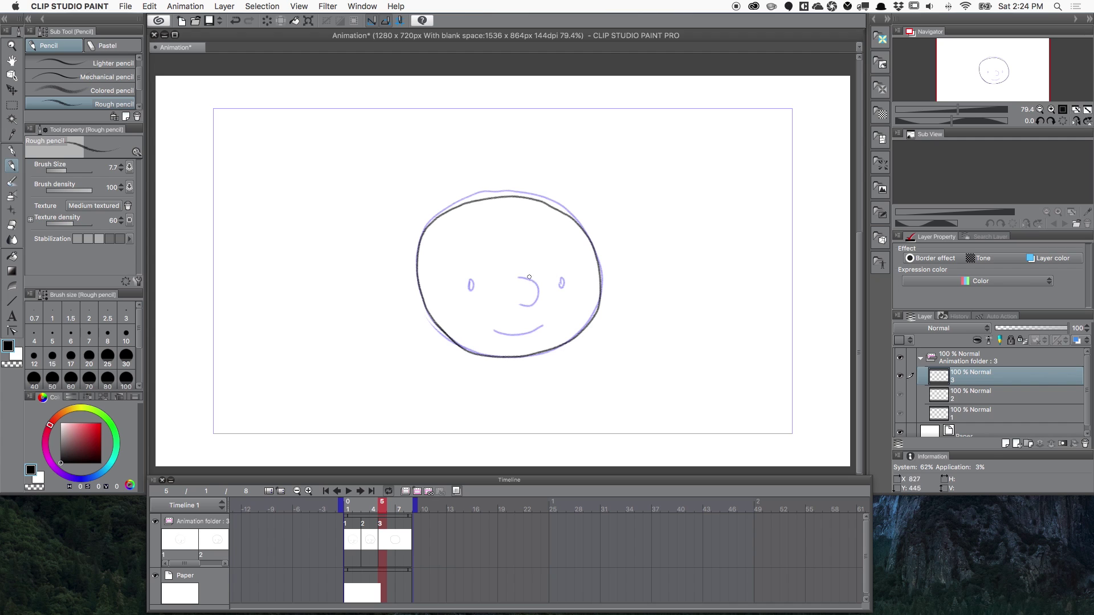
{"action": "left_click_drag", "start_coordinate": [519, 278], "coordinate": [521, 299]}
{"action": "key", "text": "ctrl+z"}
{"action": "left_click_drag", "start_coordinate": [562, 268], "coordinate": [562, 278]}
{"action": "left_click_drag", "start_coordinate": [471, 270], "coordinate": [471, 281]}
{"action": "left_click_drag", "start_coordinate": [493, 327], "coordinate": [544, 323]}
Step: Add a fourth cel at frame 7, draw the face with its features raised further, and extend the timeline to 17 frames
{"action": "left_click", "coordinate": [417, 491]}
{"action": "mouse_move", "coordinate": [520, 261]}
{"action": "left_mouse_down"}
{"action": "mouse_move", "coordinate": [536, 282]}
{"action": "mouse_move", "coordinate": [522, 287]}
{"action": "left_mouse_up"}
{"action": "left_click_drag", "start_coordinate": [474, 262], "coordinate": [471, 280]}
{"action": "left_click_drag", "start_coordinate": [564, 261], "coordinate": [562, 277]}
{"action": "left_click_drag", "start_coordinate": [497, 321], "coordinate": [552, 313]}
{"action": "left_click", "coordinate": [429, 491]}
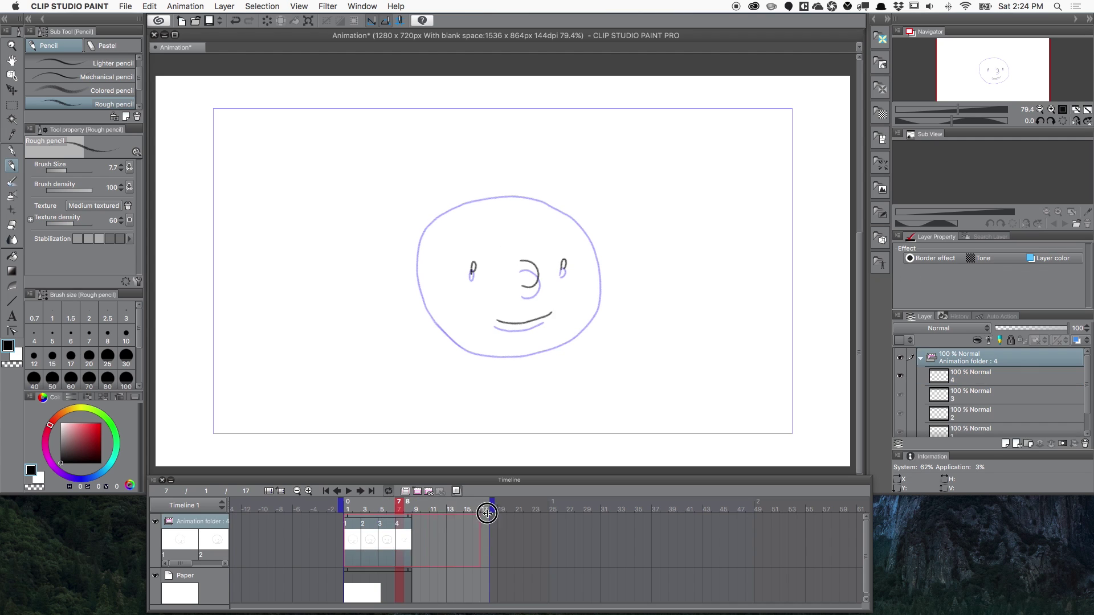
{"action": "mouse_move", "coordinate": [483, 350]}
{"action": "left_mouse_down"}
{"action": "mouse_move", "coordinate": [598, 260]}
{"action": "mouse_move", "coordinate": [478, 352]}
{"action": "left_mouse_up"}
Step: Add a fifth cel at frame 9 and draw the head outline, smile, nose and eyes slightly higher
{"action": "key", "text": "Right"}
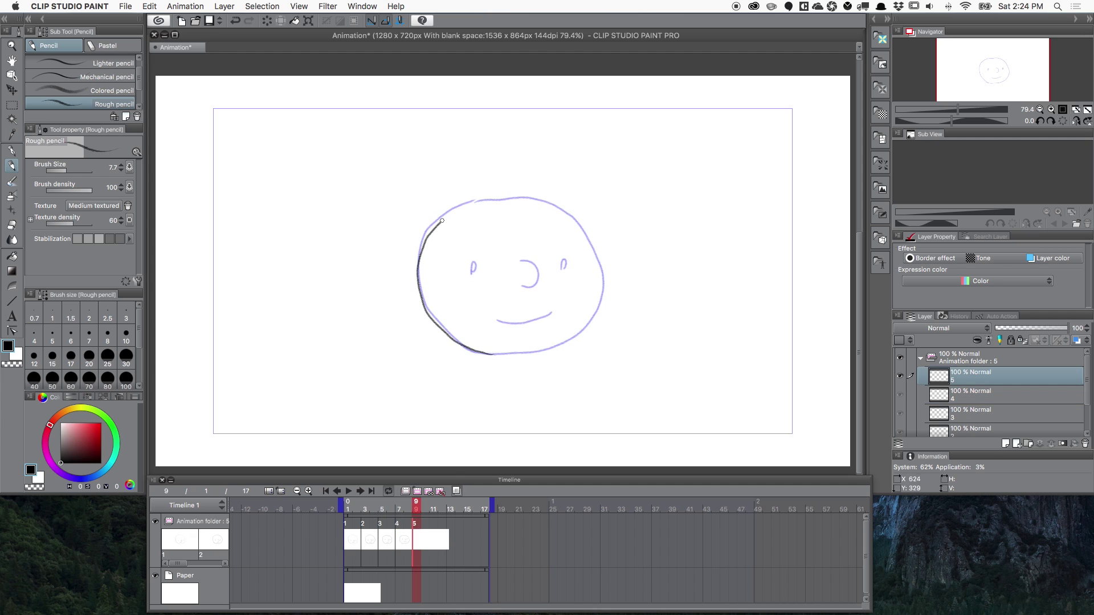
{"action": "left_click_drag", "start_coordinate": [484, 200], "coordinate": [433, 228]}
{"action": "left_click_drag", "start_coordinate": [499, 314], "coordinate": [553, 311]}
{"action": "left_click_drag", "start_coordinate": [522, 257], "coordinate": [523, 280]}
{"action": "left_click_drag", "start_coordinate": [473, 255], "coordinate": [473, 265]}
{"action": "left_click_drag", "start_coordinate": [566, 252], "coordinate": [566, 261]}
Step: Add a sixth cel at frame 11 and trace the eyes, nose, smile and head outline over the onion skin
{"action": "left_click", "coordinate": [428, 491]}
{"action": "left_click_drag", "start_coordinate": [474, 257], "coordinate": [473, 265]}
{"action": "left_click_drag", "start_coordinate": [525, 255], "coordinate": [527, 279]}
{"action": "left_click_drag", "start_coordinate": [566, 253], "coordinate": [566, 263]}
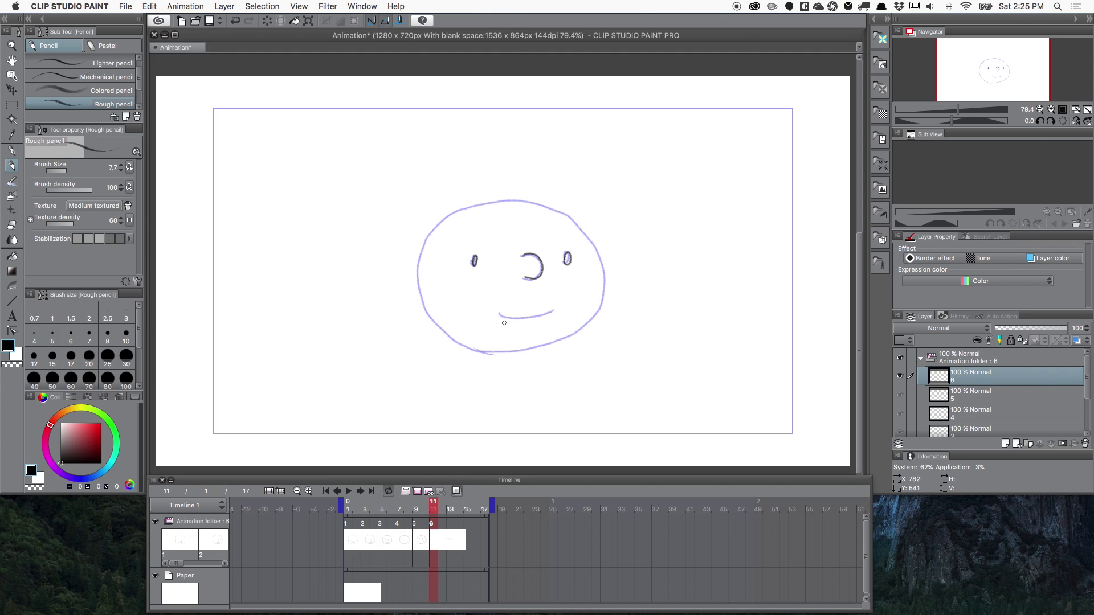
{"action": "left_click_drag", "start_coordinate": [500, 313], "coordinate": [552, 311]}
{"action": "mouse_move", "coordinate": [496, 202]}
{"action": "left_mouse_down"}
{"action": "mouse_move", "coordinate": [490, 353]}
{"action": "mouse_move", "coordinate": [445, 212]}
{"action": "left_mouse_up"}
Step: Add a seventh cel at frame 13 and trace the facial features and head outline from the sixth cel
{"action": "left_click", "coordinate": [428, 491]}
{"action": "left_click_drag", "start_coordinate": [474, 257], "coordinate": [527, 279]}
{"action": "left_click_drag", "start_coordinate": [567, 252], "coordinate": [567, 263]}
{"action": "left_click_drag", "start_coordinate": [497, 314], "coordinate": [548, 312]}
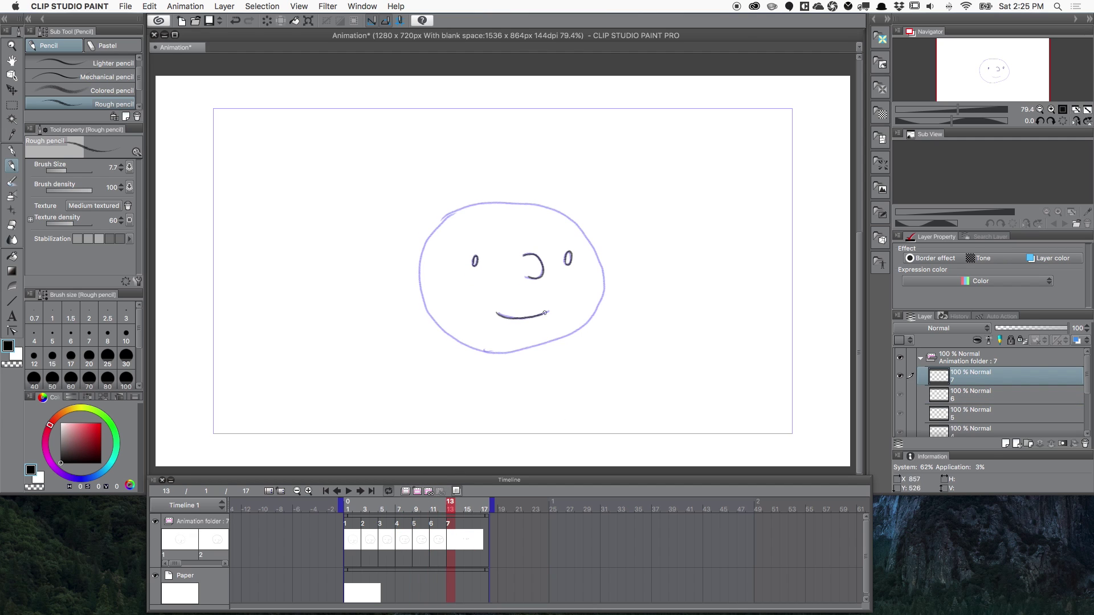
{"action": "mouse_move", "coordinate": [504, 352]}
{"action": "left_mouse_down"}
{"action": "mouse_move", "coordinate": [487, 201]}
{"action": "mouse_move", "coordinate": [494, 351]}
{"action": "left_mouse_up"}
Step: Add an eighth cel at frame 15 and draw the face with the eyes, nose and mouth moved up
{"action": "left_click", "coordinate": [466, 524]}
{"action": "left_click", "coordinate": [429, 491]}
{"action": "left_click_drag", "start_coordinate": [476, 245], "coordinate": [475, 258]}
{"action": "left_click_drag", "start_coordinate": [525, 248], "coordinate": [530, 269]}
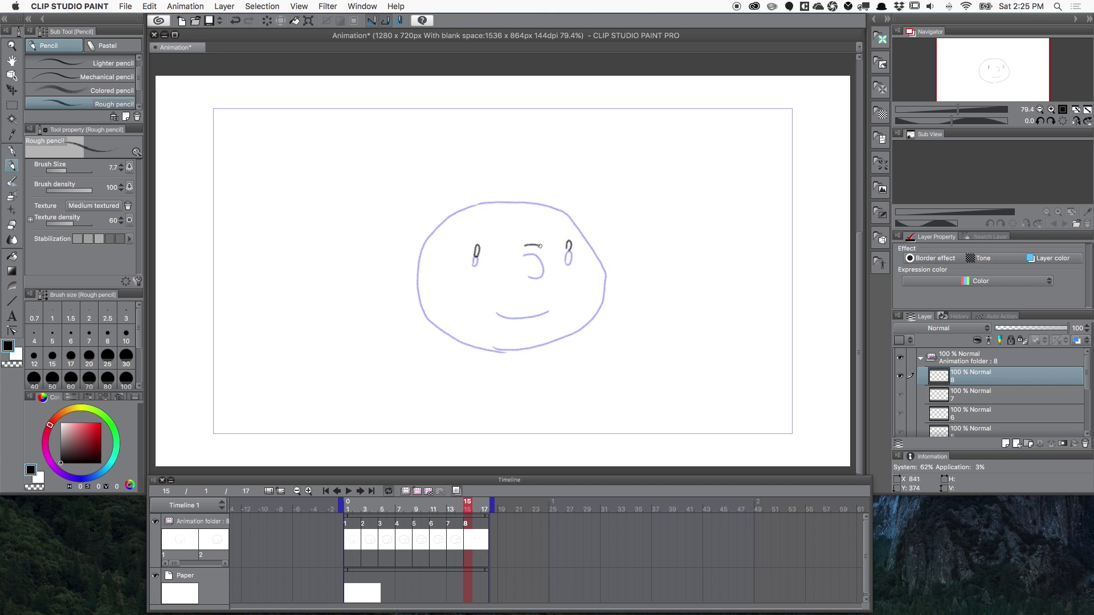
{"action": "left_click_drag", "start_coordinate": [497, 308], "coordinate": [551, 299]}
{"action": "mouse_move", "coordinate": [515, 353]}
{"action": "left_mouse_down"}
{"action": "mouse_move", "coordinate": [490, 203]}
{"action": "mouse_move", "coordinate": [515, 354]}
{"action": "left_mouse_up"}
Step: Add a ninth cel at frame 17 and draw the face with tall stretched eyes, a longer nose and a lower mouth
{"action": "left_click", "coordinate": [493, 519]}
{"action": "left_click", "coordinate": [429, 491]}
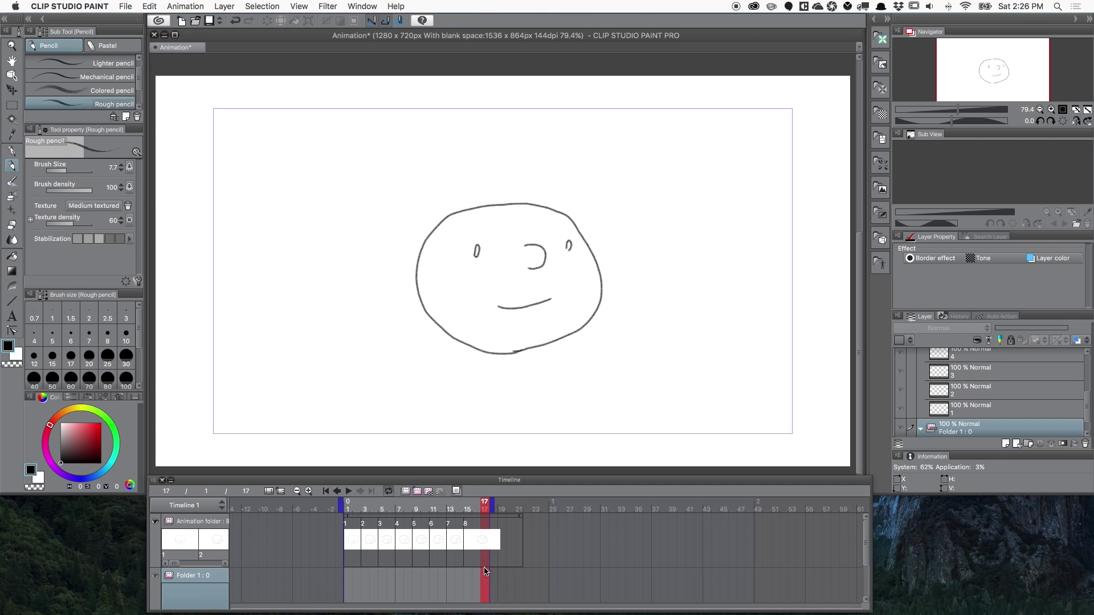
{"action": "left_click_drag", "start_coordinate": [476, 246], "coordinate": [478, 283]}
{"action": "left_click_drag", "start_coordinate": [568, 244], "coordinate": [573, 277]}
{"action": "left_click_drag", "start_coordinate": [527, 246], "coordinate": [531, 284]}
{"action": "left_click_drag", "start_coordinate": [499, 321], "coordinate": [551, 313]}
{"action": "mouse_move", "coordinate": [531, 355]}
{"action": "left_mouse_down"}
{"action": "mouse_move", "coordinate": [434, 324]}
{"action": "mouse_move", "coordinate": [601, 313]}
{"action": "mouse_move", "coordinate": [519, 354]}
{"action": "left_mouse_up"}
Step: Trim the animation folder track to end just after the ninth cel, match the Paper track, and play back the animation
{"action": "left_click", "coordinate": [516, 515]}
{"action": "left_click_drag", "start_coordinate": [516, 515], "coordinate": [497, 515]}
{"action": "left_click", "coordinate": [509, 584]}
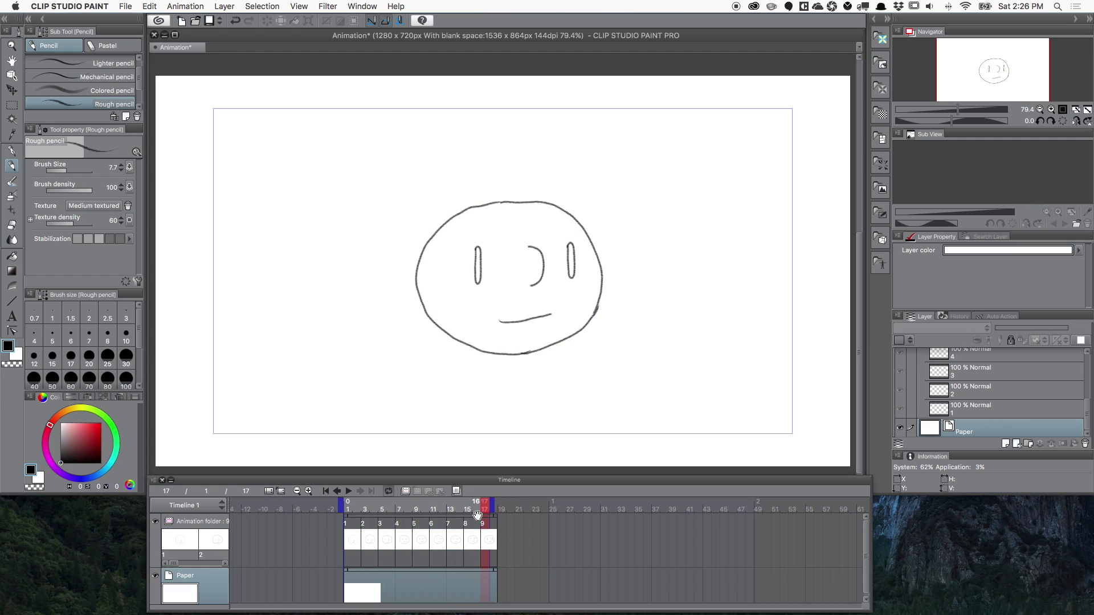
{"action": "left_click", "coordinate": [350, 492]}
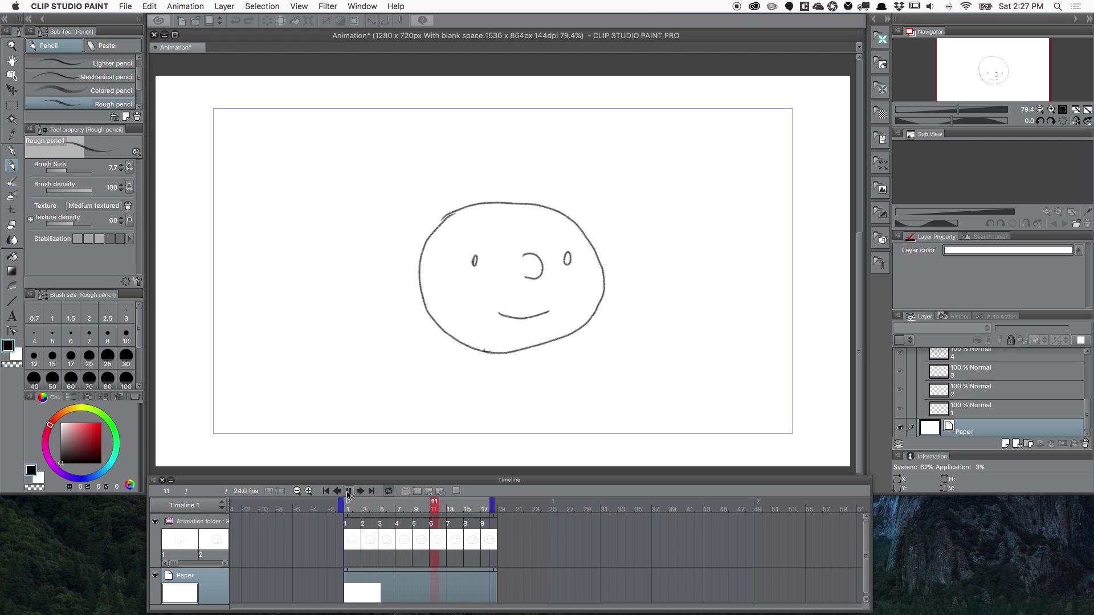
Step: Stop the animation playback and close the face animation without saving it
{"action": "left_click", "coordinate": [347, 492]}
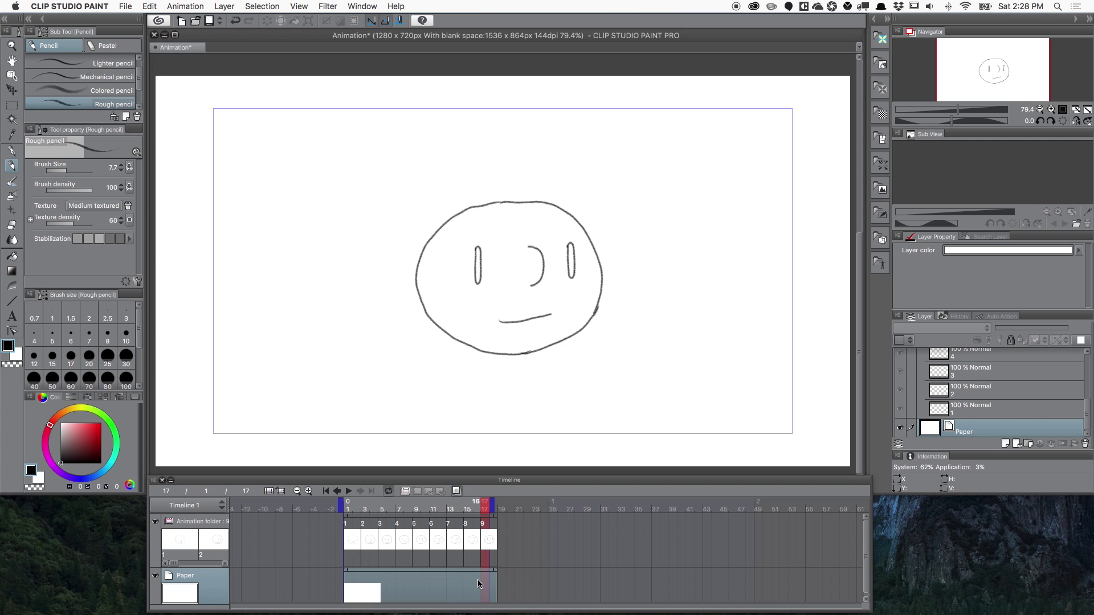
{"action": "left_click", "coordinate": [154, 35]}
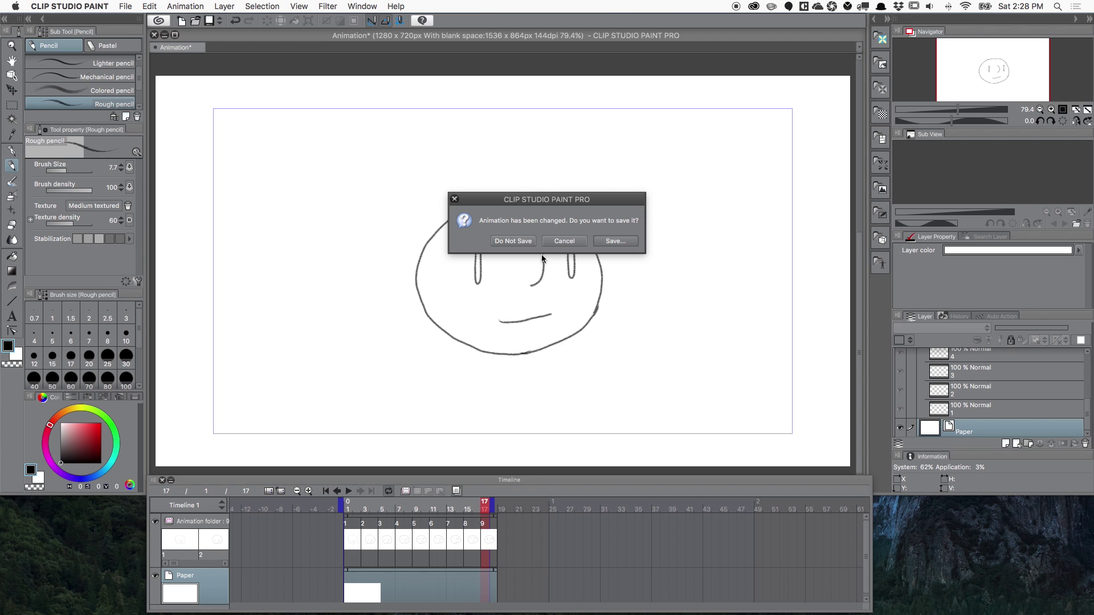
{"action": "left_click", "coordinate": [498, 241]}
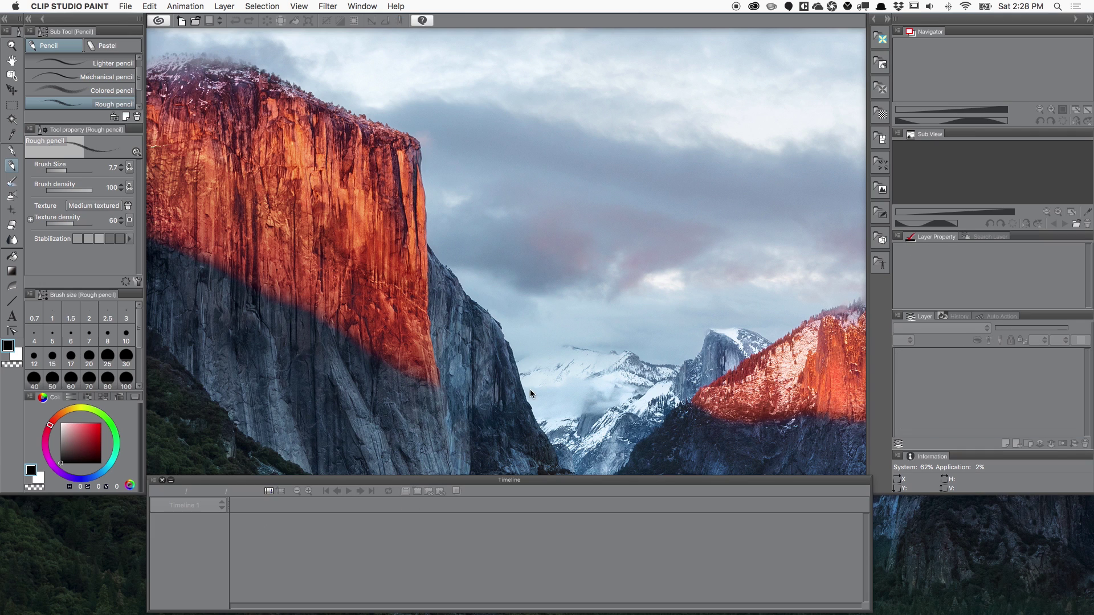
Step: Create a new 1280x720, 144 dpi animation with blank space, a 24 fps frame rate and a playback time of 8
{"action": "left_click", "coordinate": [148, 7]}
{"action": "left_click", "coordinate": [132, 23]}
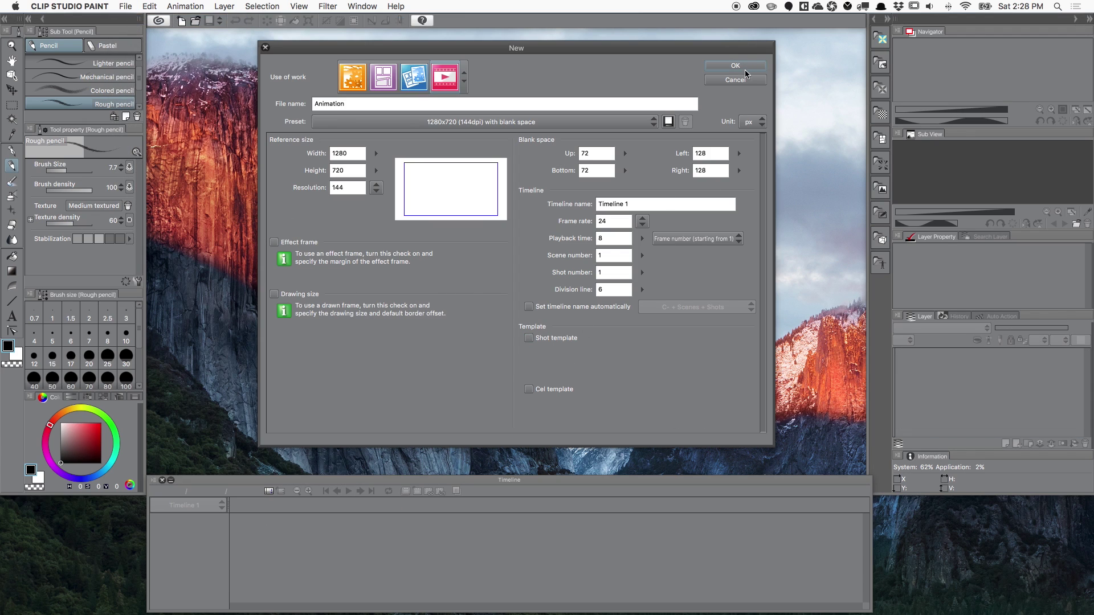
{"action": "left_click", "coordinate": [740, 66]}
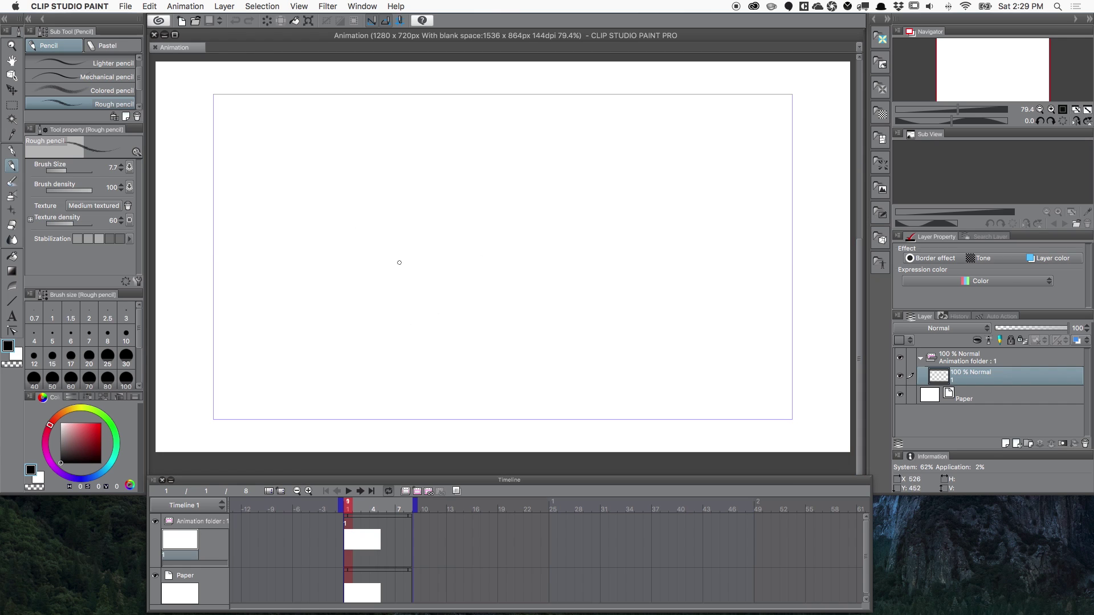
Step: Sketch a body with two side-by-side head positions and arrows from one to the other, and undo all the strokes
{"action": "mouse_move", "coordinate": [459, 432]}
{"action": "left_mouse_down"}
{"action": "mouse_move", "coordinate": [464, 335]}
{"action": "mouse_move", "coordinate": [554, 337]}
{"action": "mouse_move", "coordinate": [550, 437]}
{"action": "left_mouse_up"}
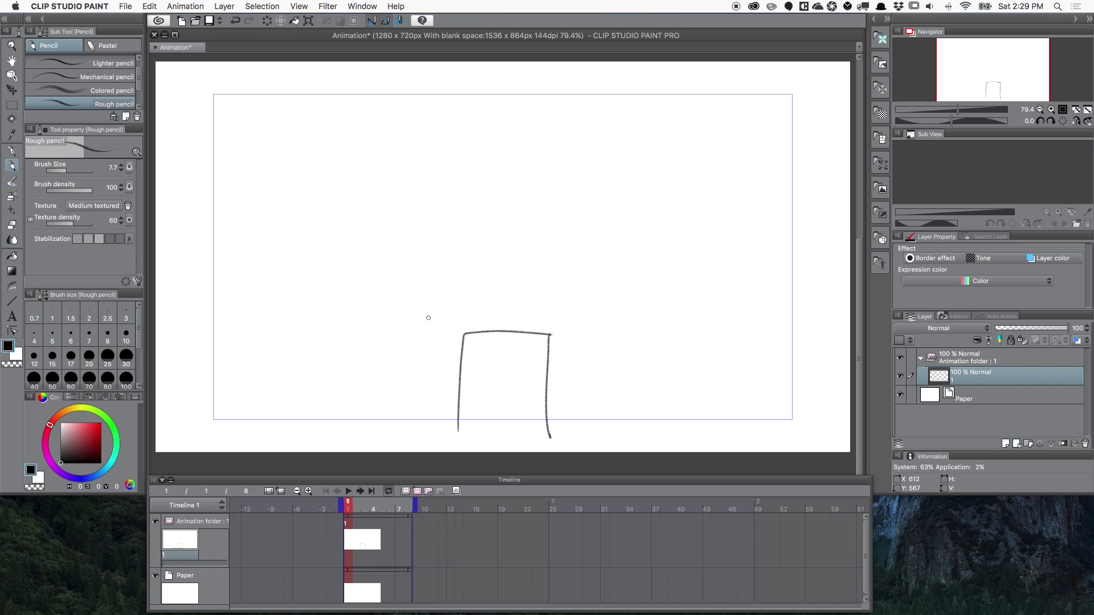
{"action": "mouse_move", "coordinate": [429, 317]}
{"action": "left_mouse_down"}
{"action": "mouse_move", "coordinate": [469, 191]}
{"action": "mouse_move", "coordinate": [435, 322]}
{"action": "mouse_move", "coordinate": [406, 222]}
{"action": "mouse_move", "coordinate": [502, 248]}
{"action": "mouse_move", "coordinate": [559, 243]}
{"action": "left_mouse_up"}
{"action": "mouse_move", "coordinate": [440, 274]}
{"action": "left_mouse_down"}
{"action": "mouse_move", "coordinate": [554, 283]}
{"action": "mouse_move", "coordinate": [544, 292]}
{"action": "mouse_move", "coordinate": [564, 328]}
{"action": "mouse_move", "coordinate": [531, 252]}
{"action": "mouse_move", "coordinate": [557, 252]}
{"action": "left_mouse_up"}
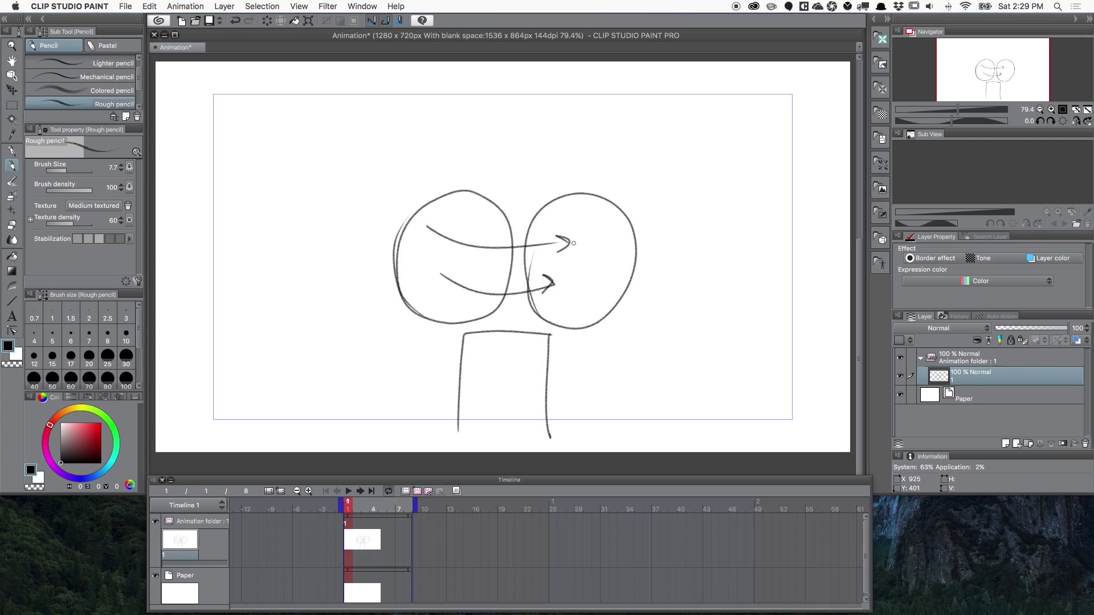
{"action": "key", "text": "super+z"}
{"action": "key", "text": "super+z"}
{"action": "key", "text": "super+z"}
{"action": "key", "text": "super+z"}
{"action": "key", "text": "super+z"}
{"action": "key", "text": "super+z"}
{"action": "key", "text": "super+z"}
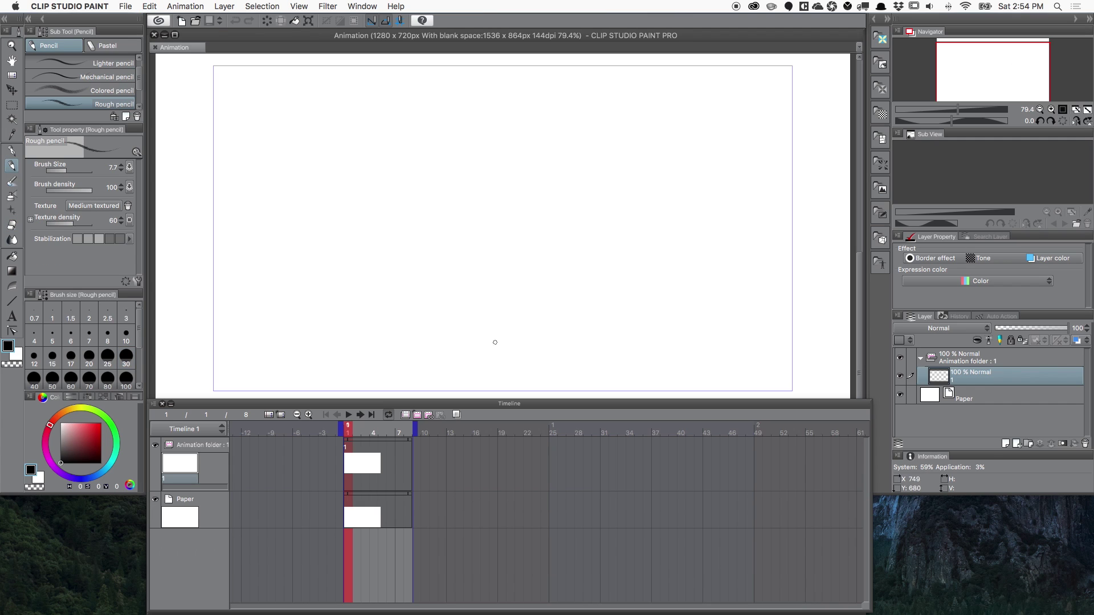
Step: Draw an open-bottomed rectangular body on the first cel with an oval head above its upper-left corner, redrawing the head until its shape fits
{"action": "mouse_move", "coordinate": [464, 394]}
{"action": "left_mouse_down"}
{"action": "mouse_move", "coordinate": [465, 304]}
{"action": "mouse_move", "coordinate": [555, 300]}
{"action": "mouse_move", "coordinate": [554, 390]}
{"action": "left_mouse_up"}
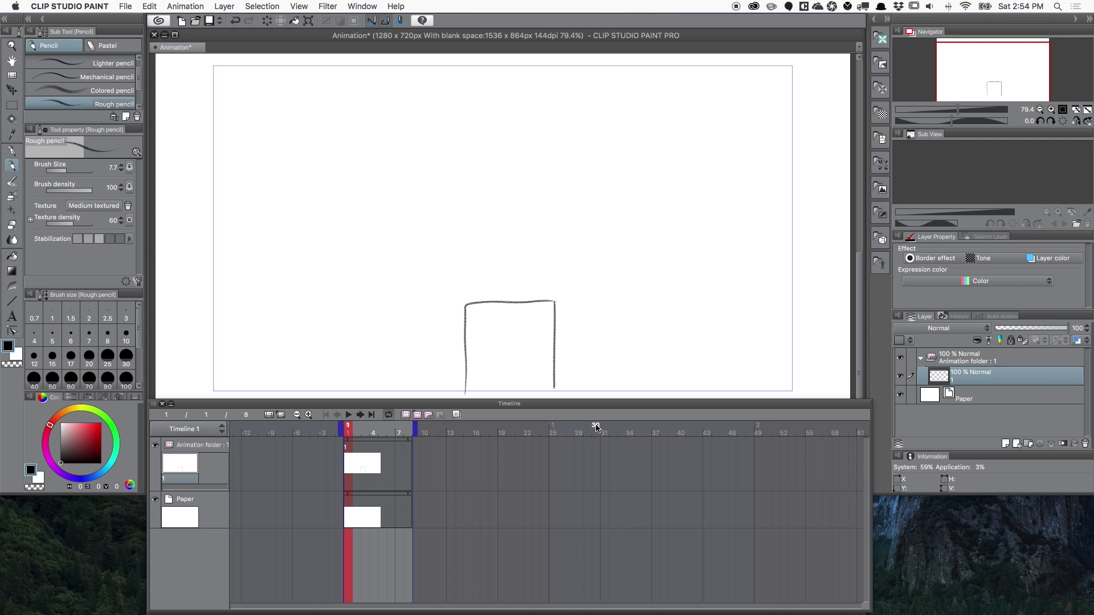
{"action": "mouse_move", "coordinate": [464, 294]}
{"action": "left_mouse_down"}
{"action": "mouse_move", "coordinate": [468, 132]}
{"action": "mouse_move", "coordinate": [413, 274]}
{"action": "left_mouse_up"}
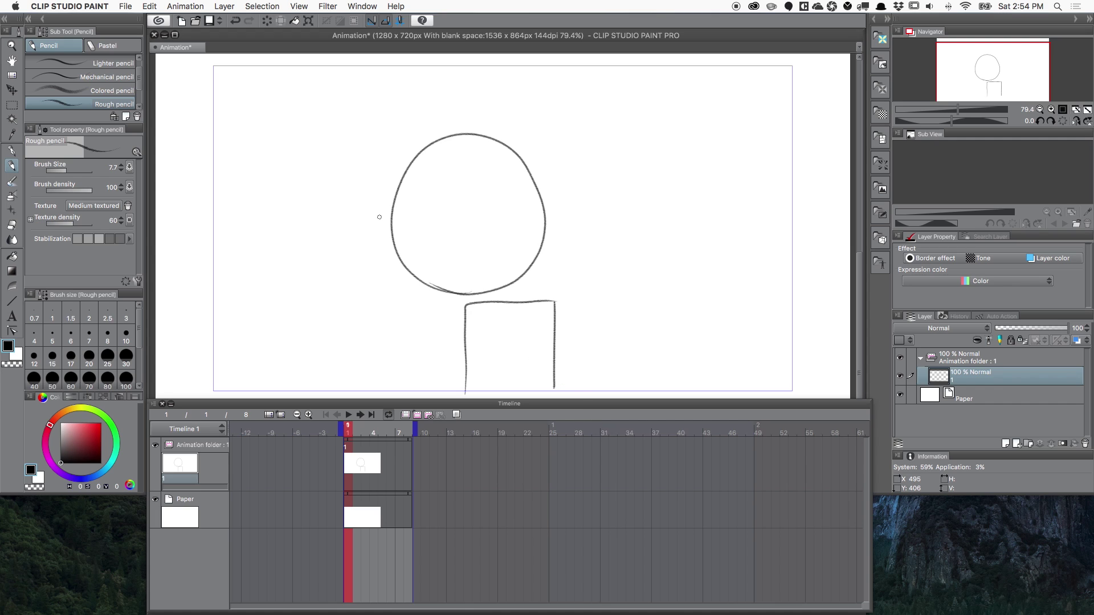
{"action": "key", "text": "super+z"}
{"action": "mouse_move", "coordinate": [433, 298]}
{"action": "left_mouse_down"}
{"action": "mouse_move", "coordinate": [391, 240]}
{"action": "mouse_move", "coordinate": [525, 244]}
{"action": "mouse_move", "coordinate": [395, 190]}
{"action": "left_mouse_up"}
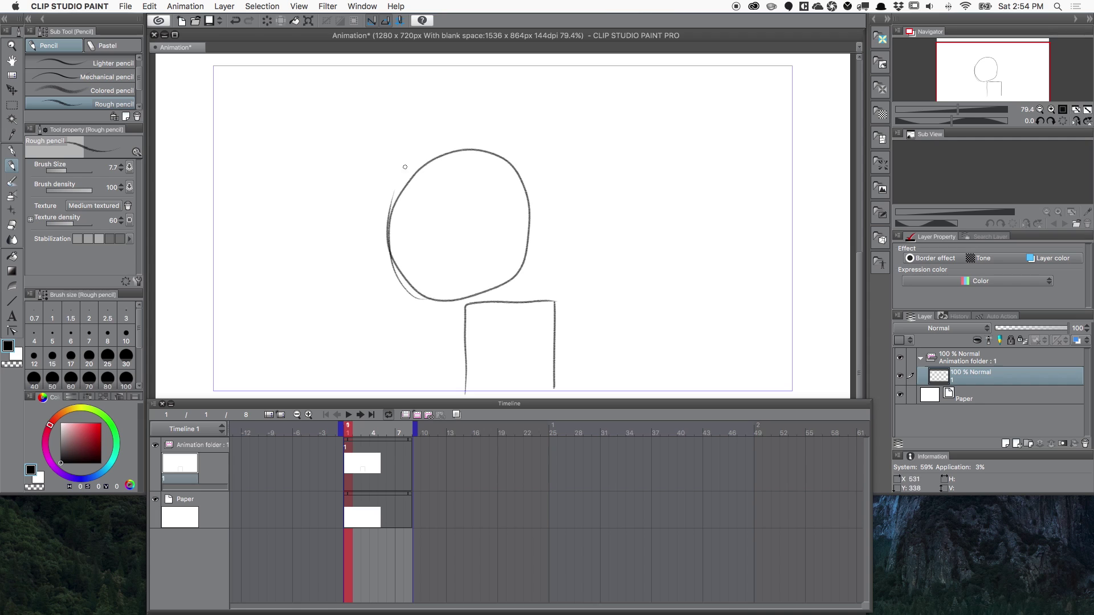
{"action": "key", "text": "super+z"}
{"action": "mouse_move", "coordinate": [465, 300]}
{"action": "left_mouse_down"}
{"action": "mouse_move", "coordinate": [439, 295]}
{"action": "mouse_move", "coordinate": [520, 190]}
{"action": "mouse_move", "coordinate": [436, 297]}
{"action": "left_mouse_up"}
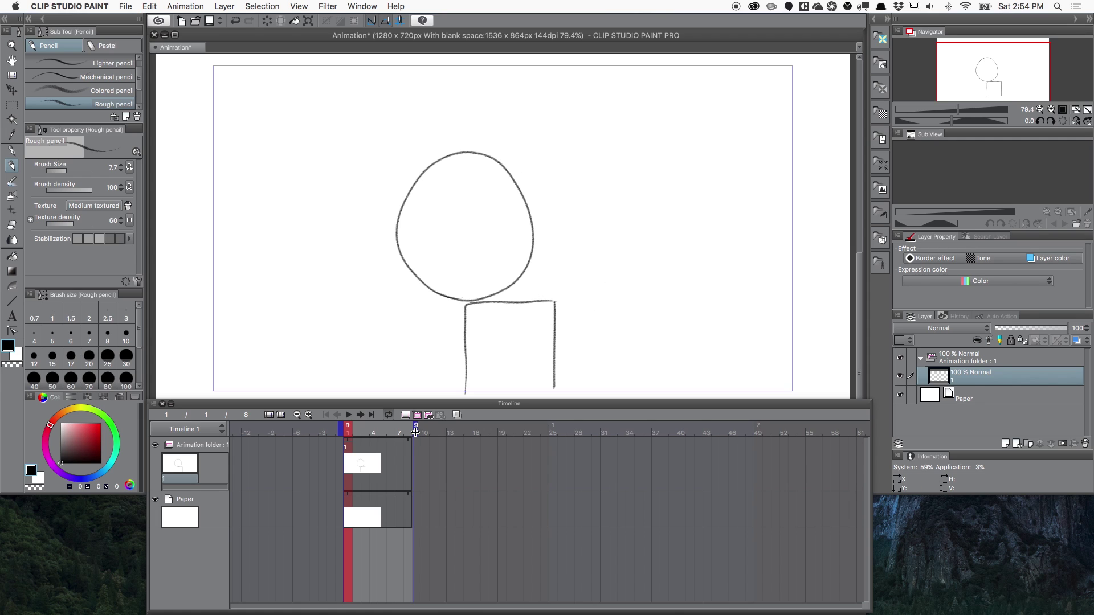
Step: Extend the timeline's end to 24 frames and stretch the animation folder and Paper tracks to match
{"action": "left_click_drag", "start_coordinate": [434, 433], "coordinate": [579, 430]}
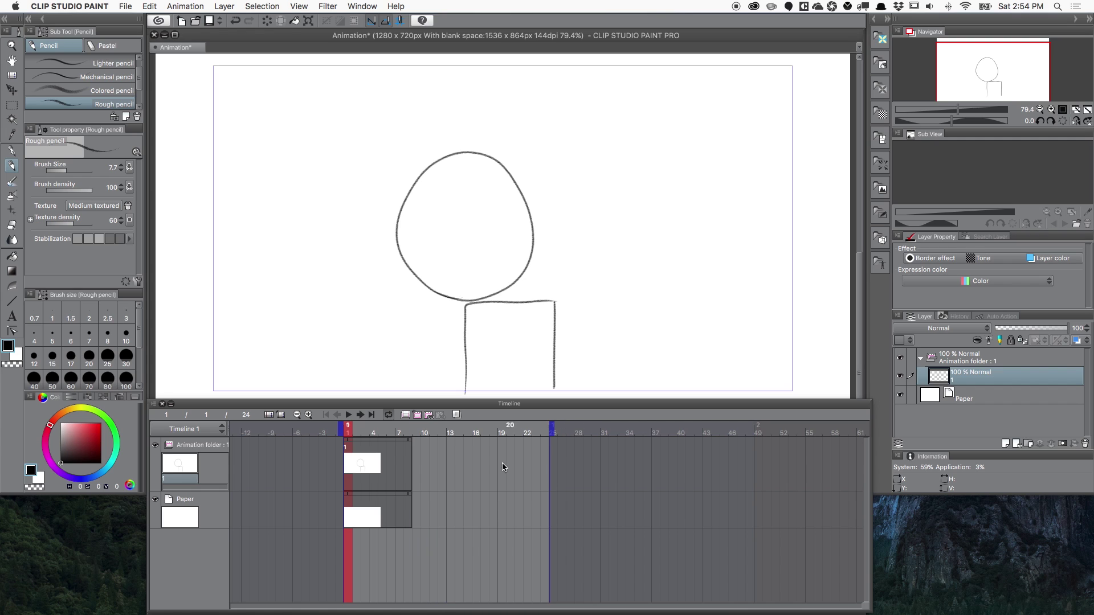
{"action": "left_click", "coordinate": [409, 444]}
{"action": "mouse_move", "coordinate": [416, 438]}
{"action": "left_mouse_down"}
{"action": "mouse_move", "coordinate": [559, 440]}
{"action": "mouse_move", "coordinate": [550, 439]}
{"action": "left_mouse_up"}
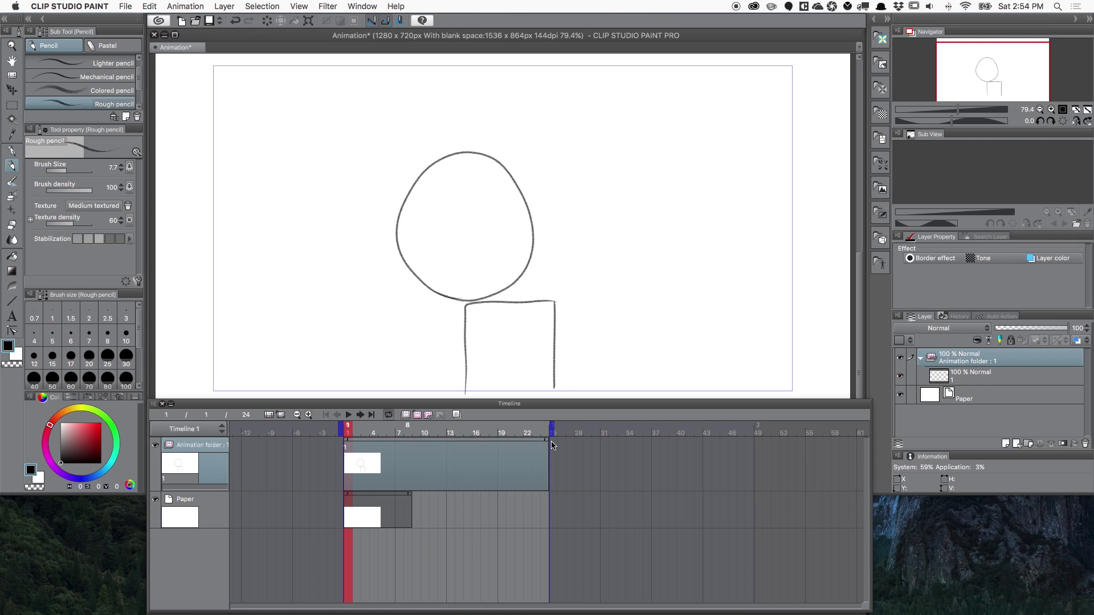
{"action": "left_click", "coordinate": [409, 496]}
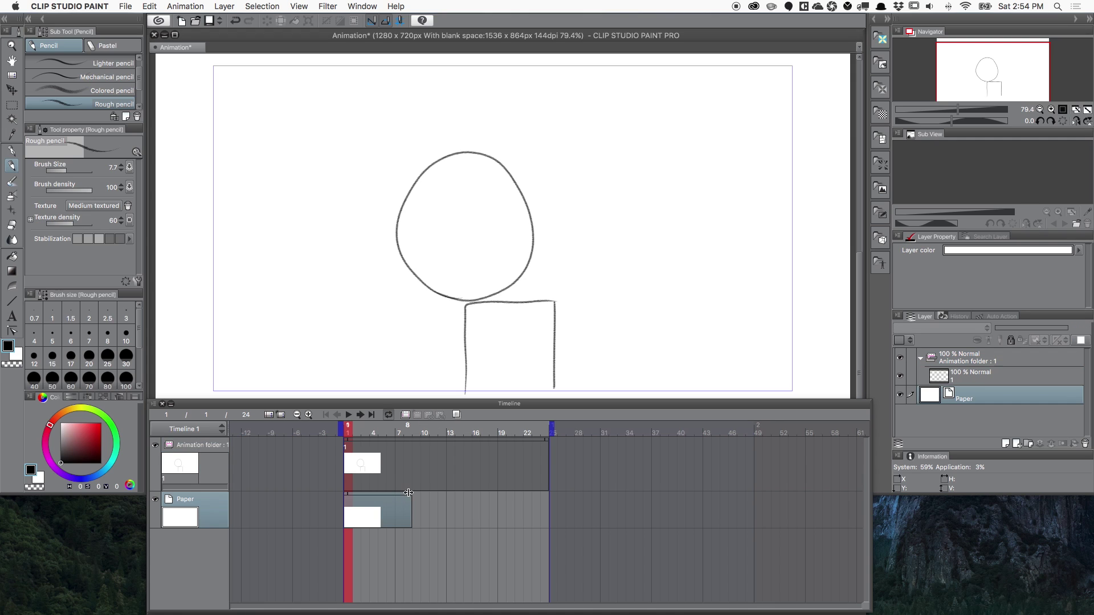
{"action": "left_click_drag", "start_coordinate": [411, 493], "coordinate": [550, 494]}
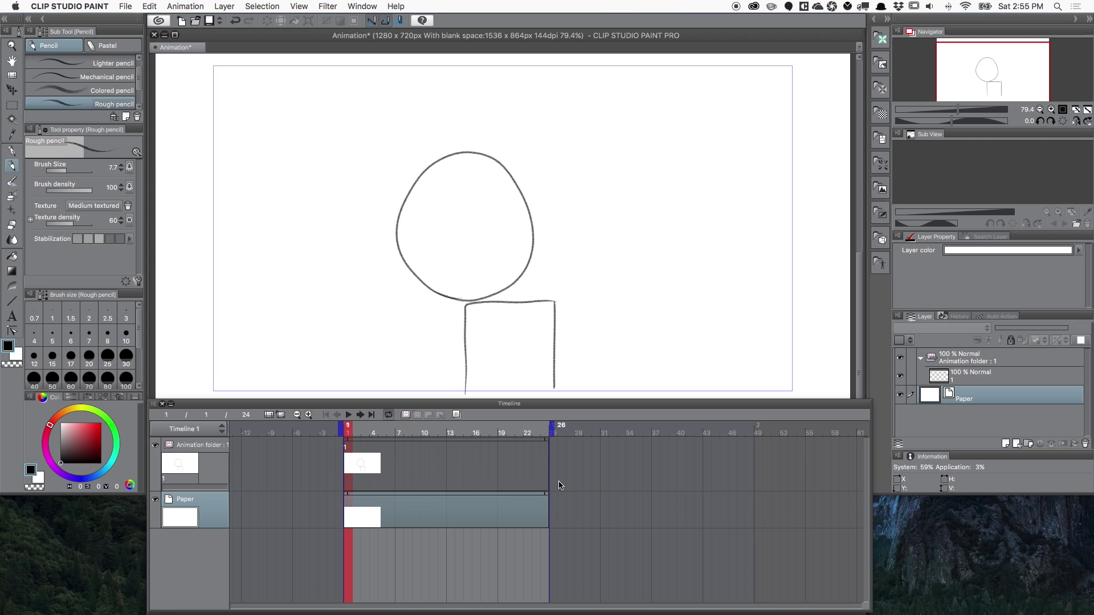
{"action": "left_click", "coordinate": [558, 485]}
Step: Add a second animation cel at frame 12 and a third one at frame 23
{"action": "left_click", "coordinate": [445, 459]}
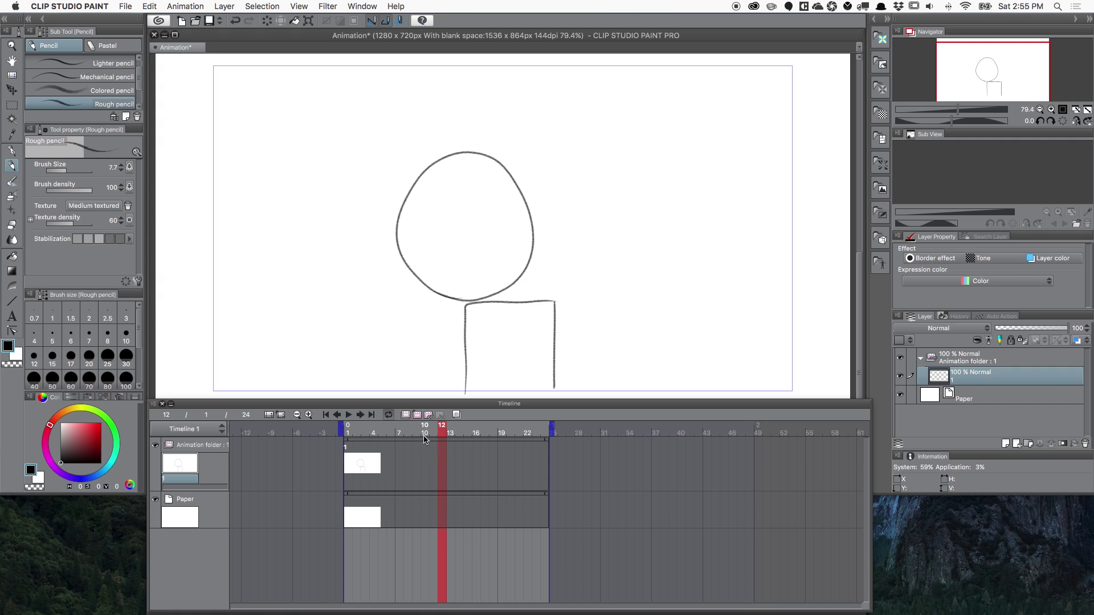
{"action": "left_click", "coordinate": [417, 415]}
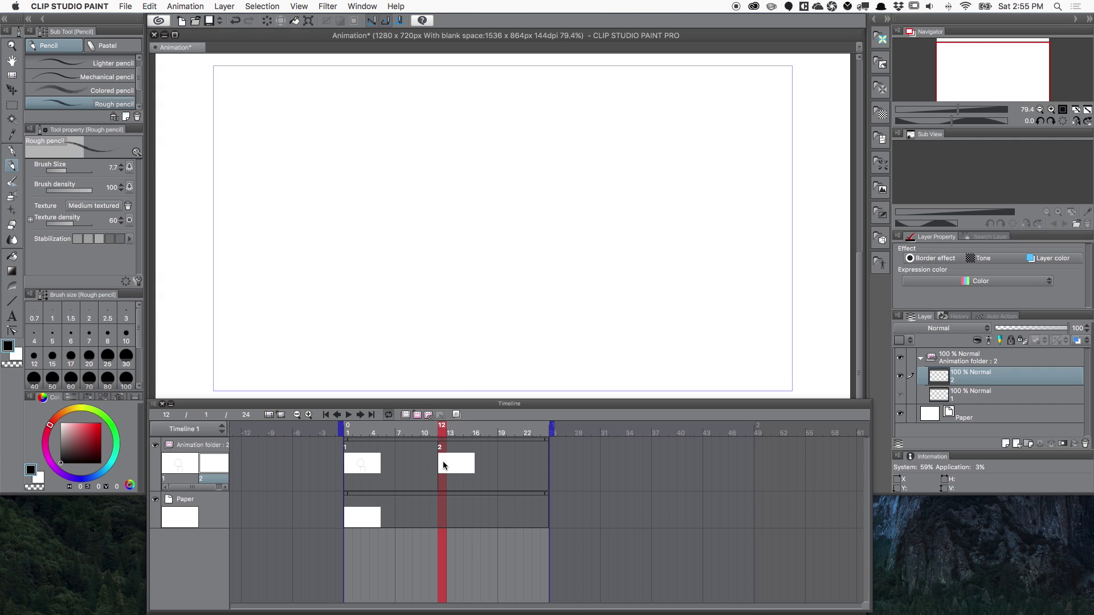
{"action": "left_click", "coordinate": [537, 460]}
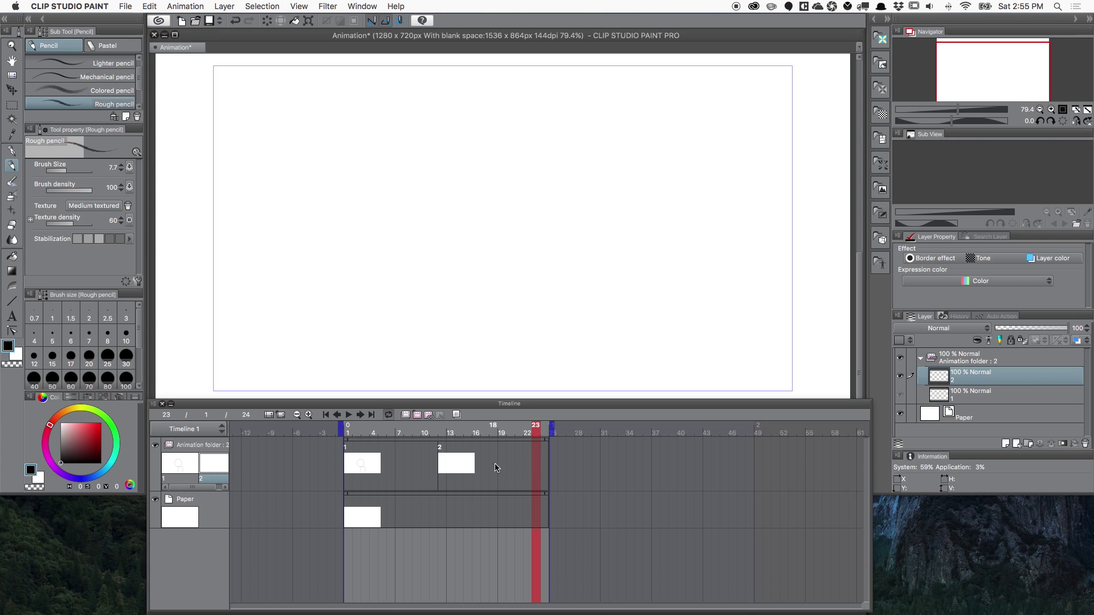
{"action": "left_click", "coordinate": [417, 415]}
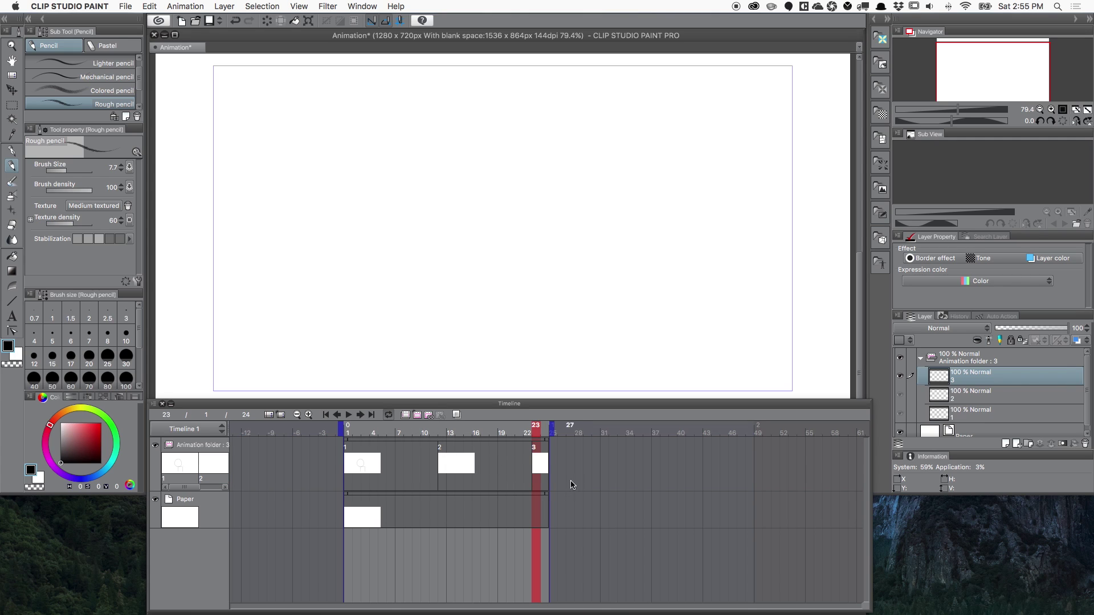